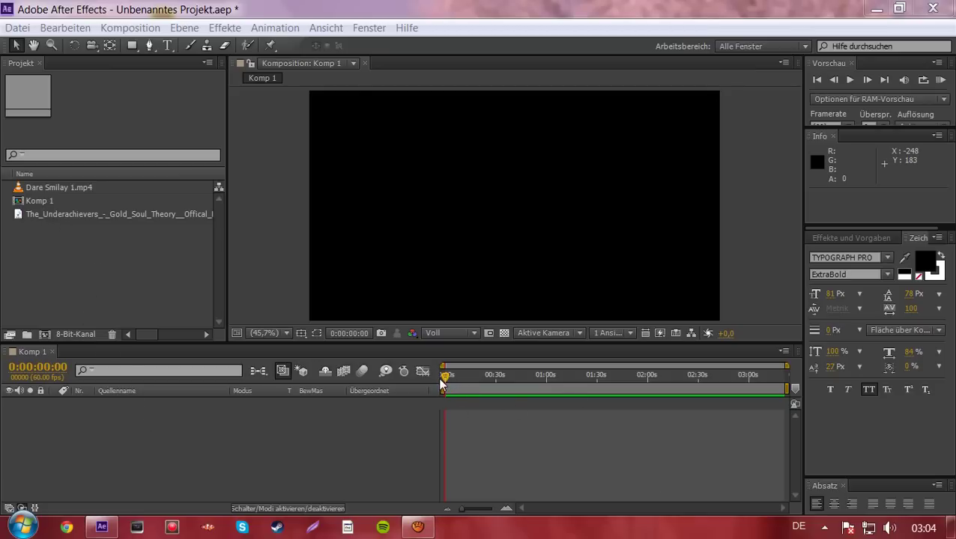
Add the song MP3 from the Project panel to Komp 1 as a layer and start playback
drag(454, 378, 446, 376)
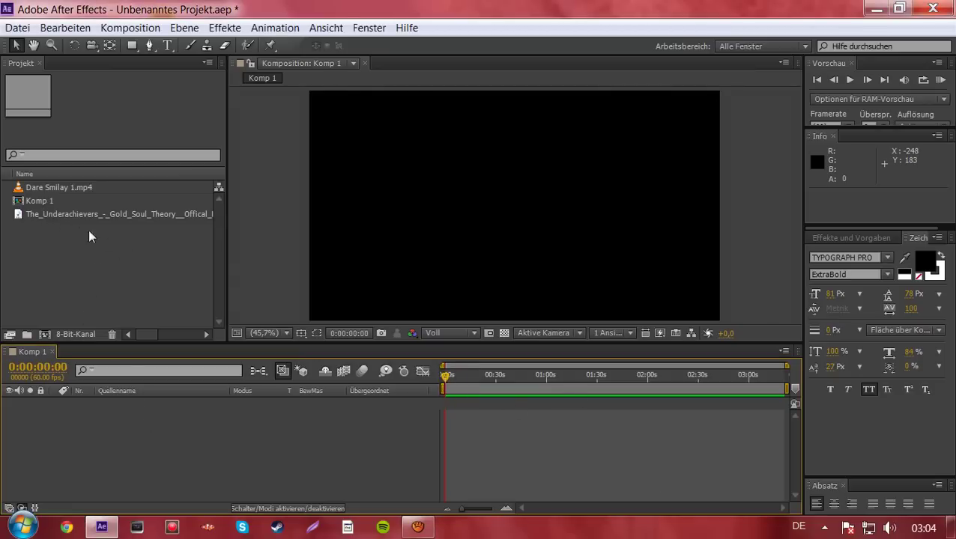
drag(35, 212, 110, 430)
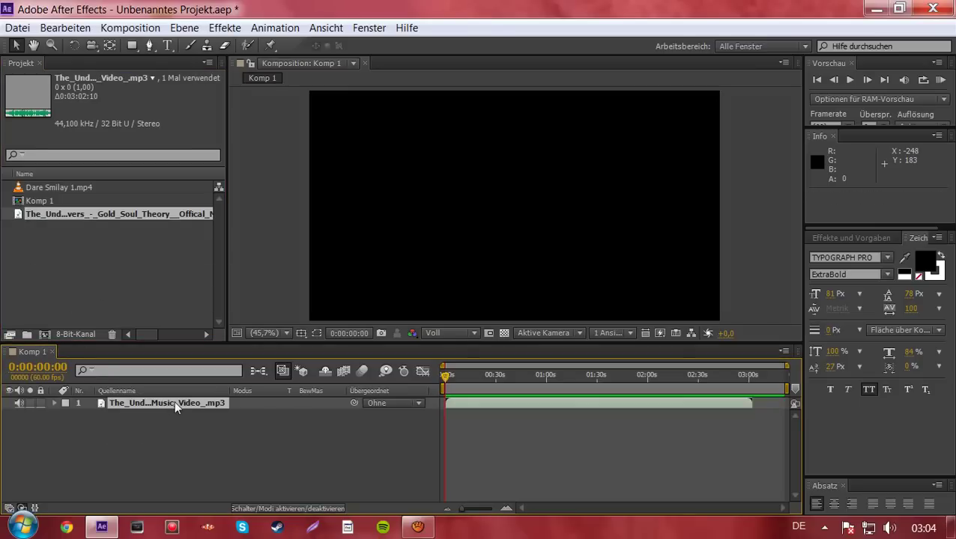
click(936, 84)
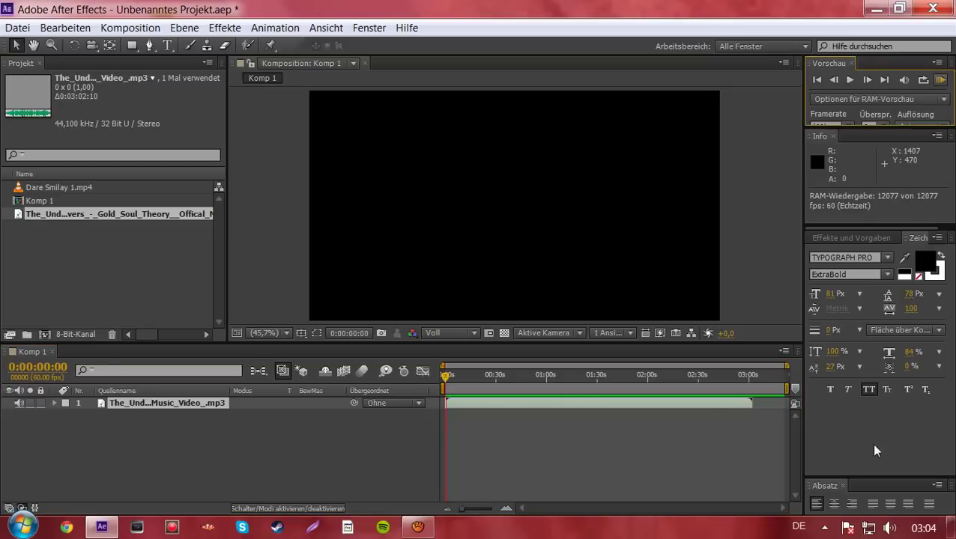
Lower the Windows playback volume and RAM-preview the song in Komp 1
click(889, 528)
drag(883, 299, 879, 360)
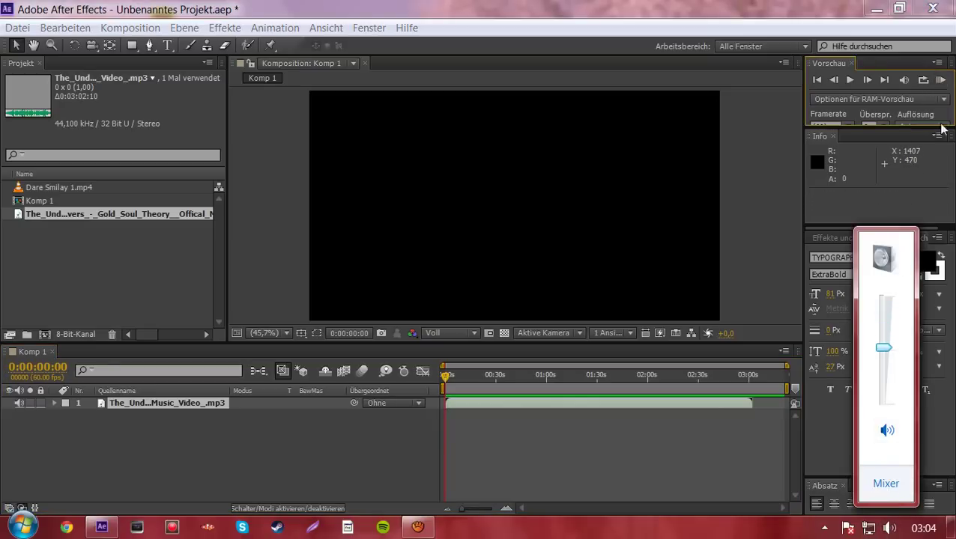
click(942, 86)
click(942, 86)
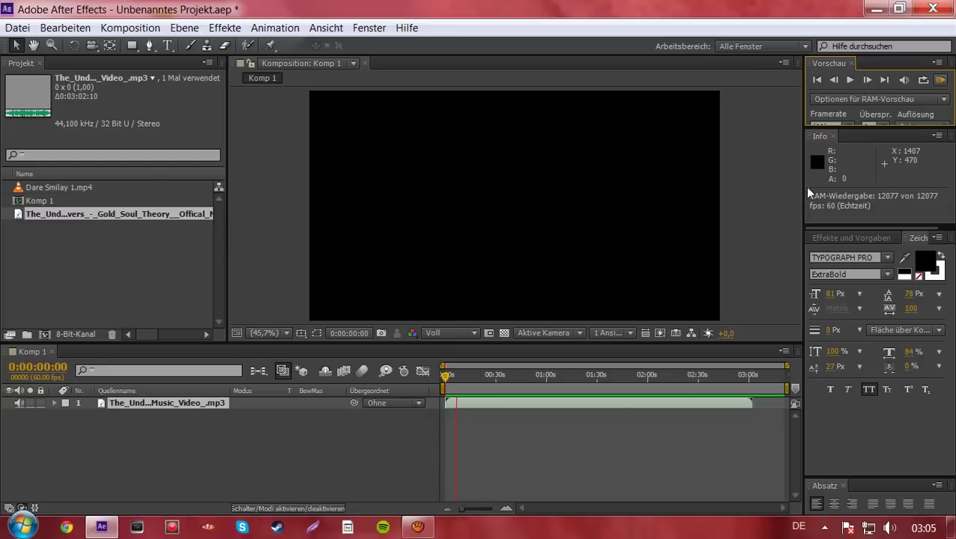
click(939, 80)
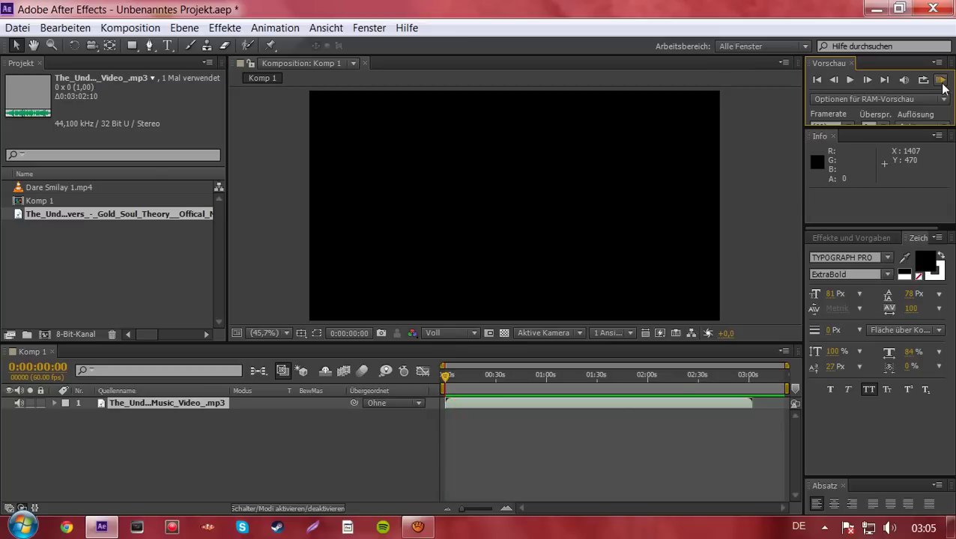
click(891, 527)
click(391, 432)
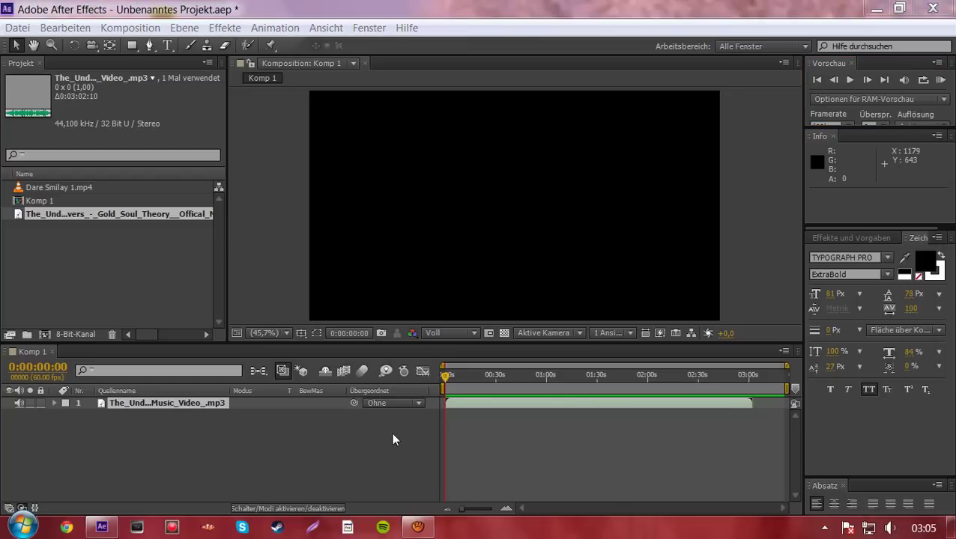
click(123, 269)
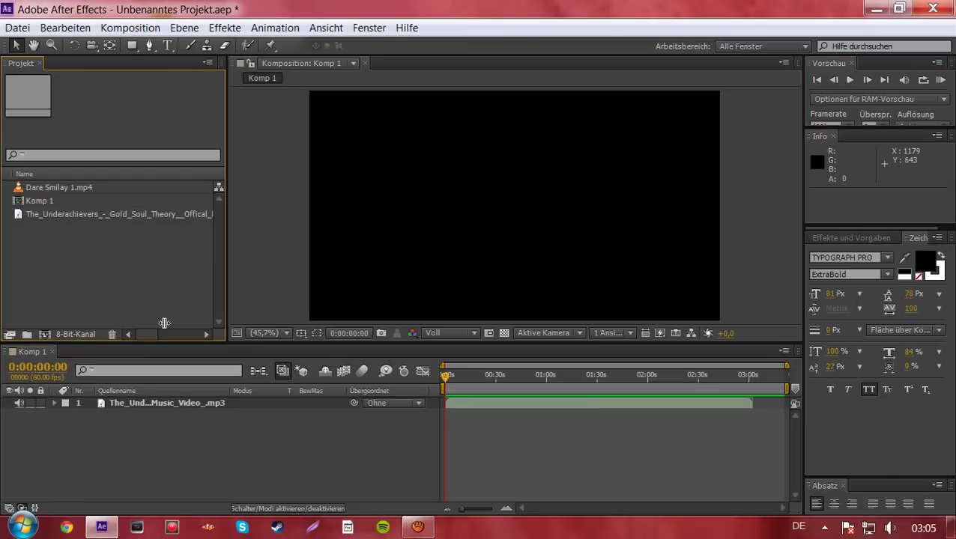
Show the song layer's waveform with LL, zoom the timeline to its first ~25 seconds, then hide it again
click(155, 404)
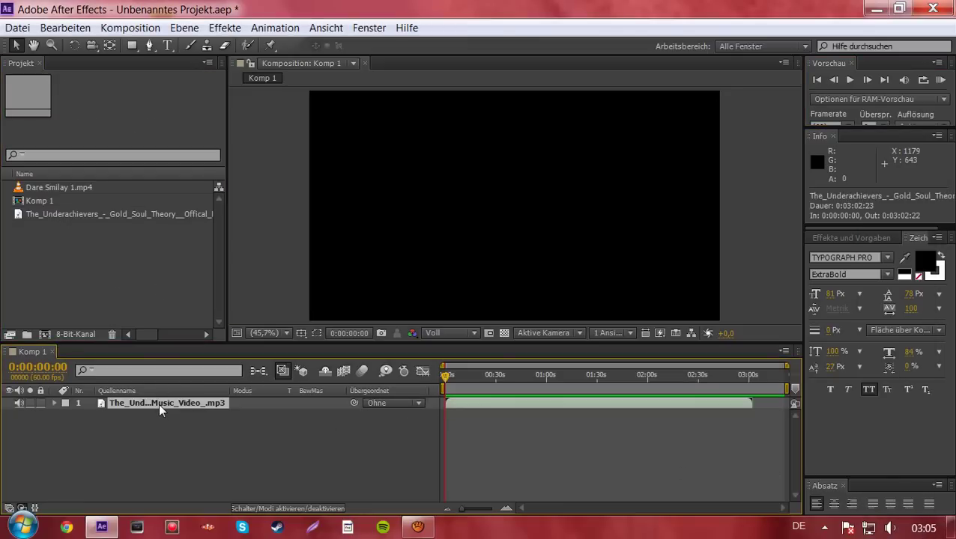
key(l)
key(l)
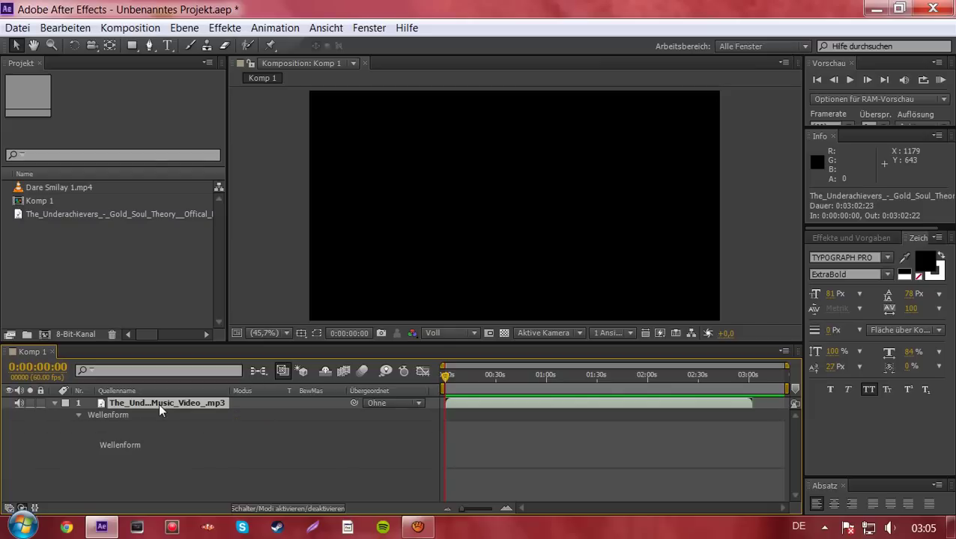
click(506, 509)
click(447, 509)
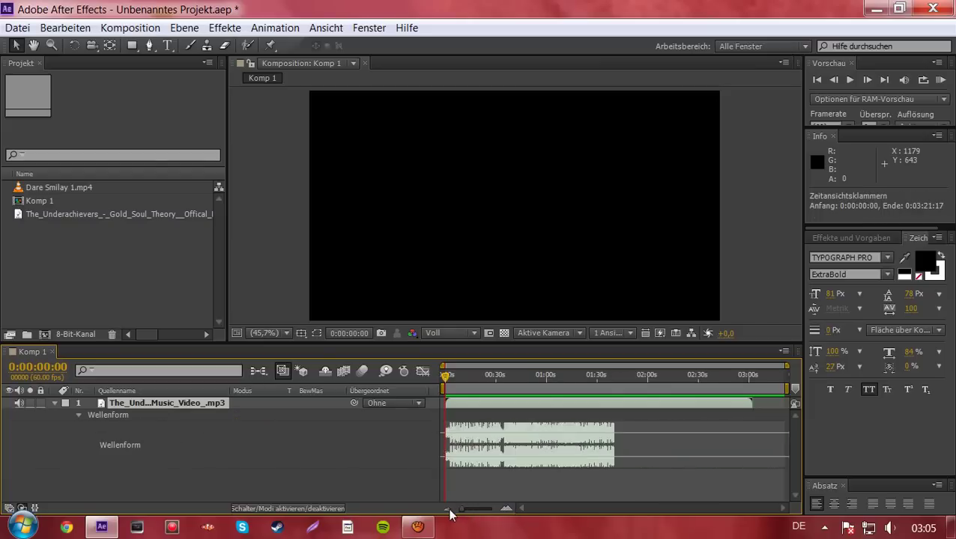
drag(785, 366, 487, 364)
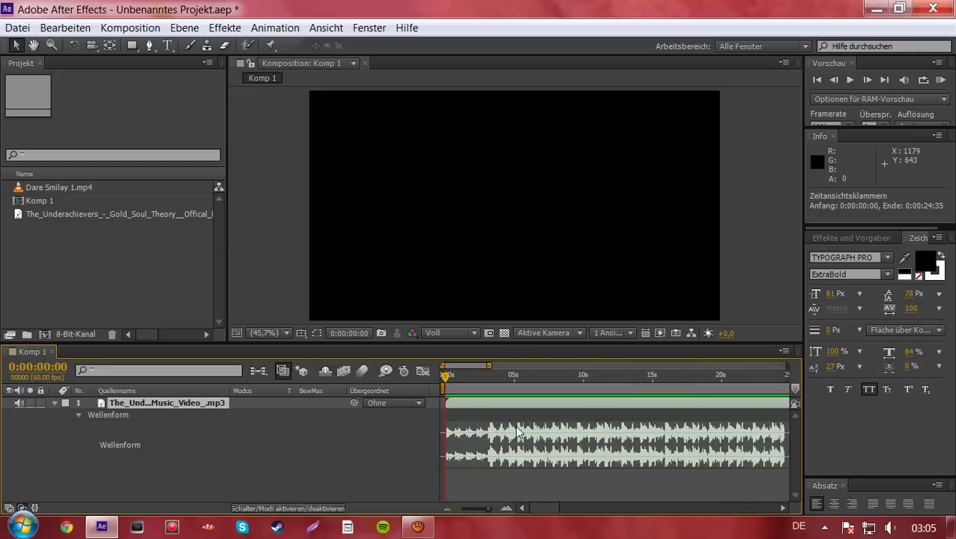
drag(446, 376, 480, 376)
key(Home)
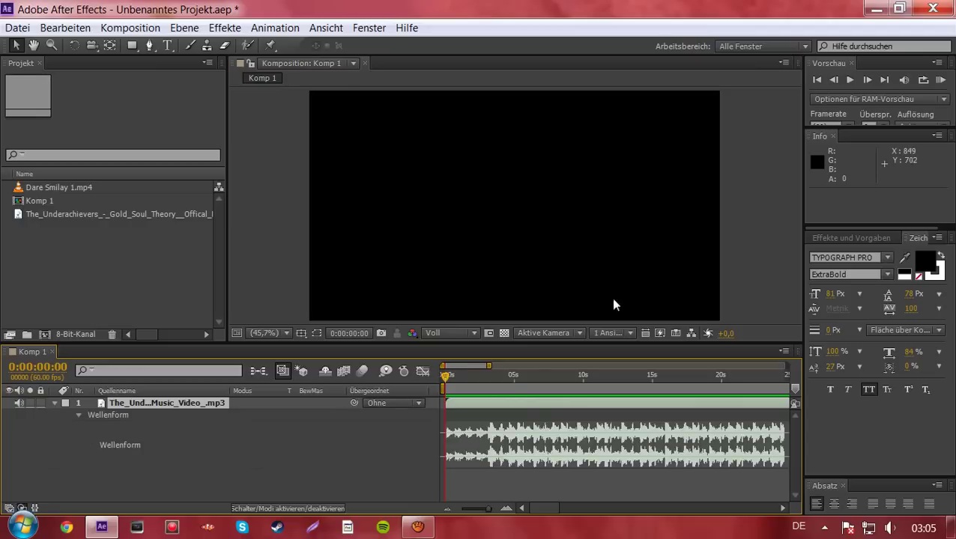
key(l)
key(l)
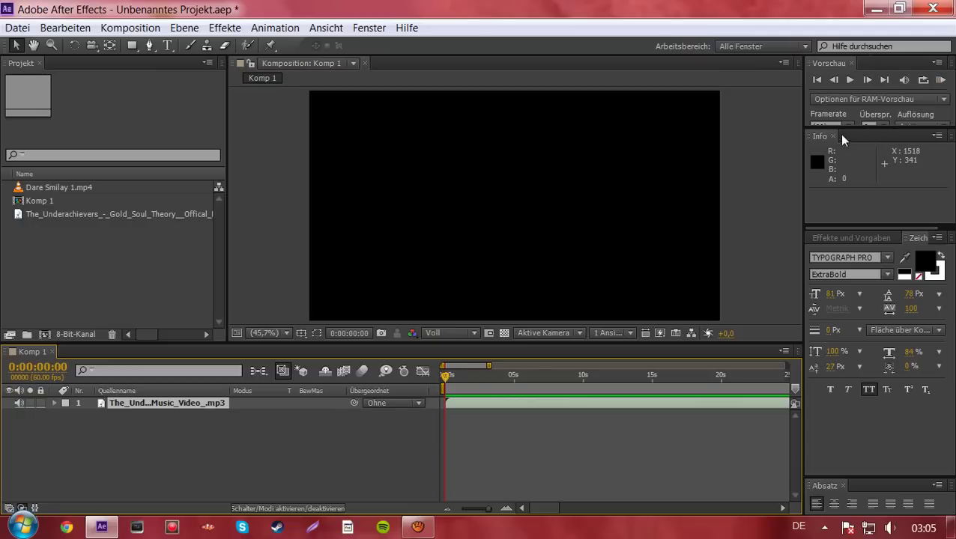
Find 'bäss' in Effekte und Vorgaben and apply Bässe und Höhen to the MP3 with Bässe 25, Höhen -100
click(833, 135)
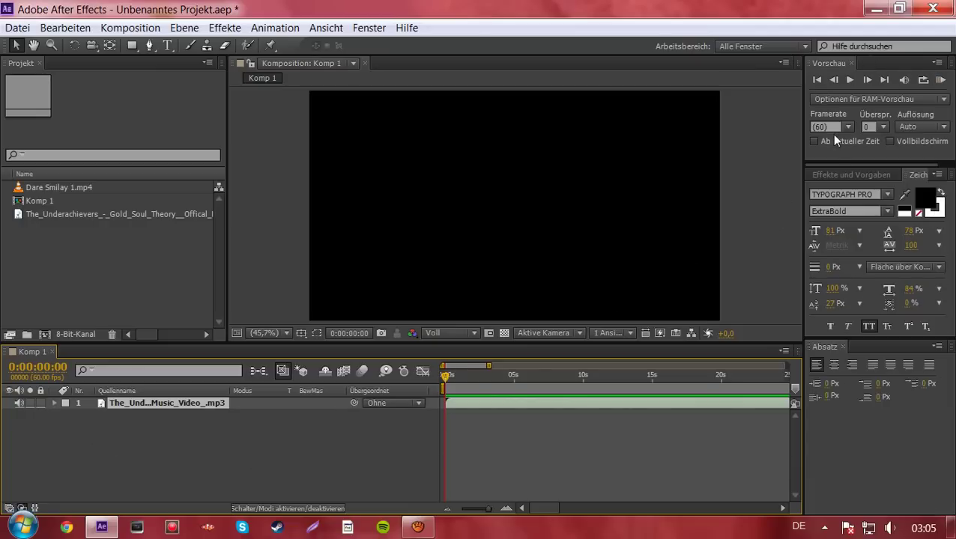
click(844, 174)
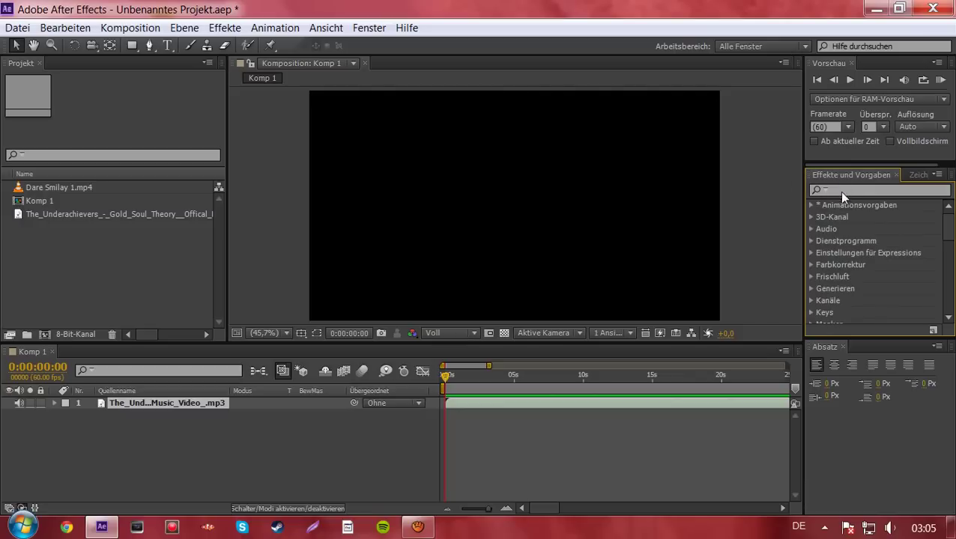
click(844, 189)
text(bäss)
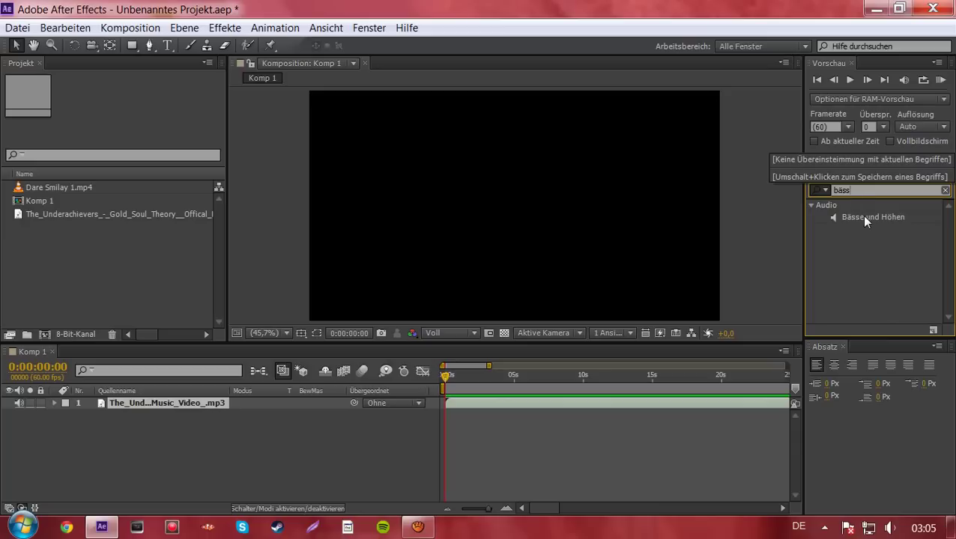
drag(864, 217, 182, 402)
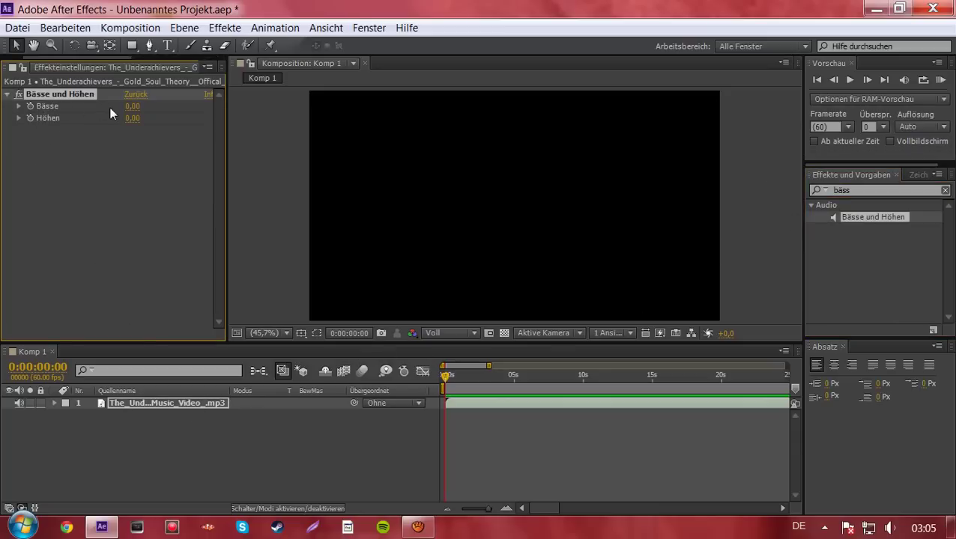
click(138, 107)
text(25)
drag(135, 118, 3, 133)
click(120, 404)
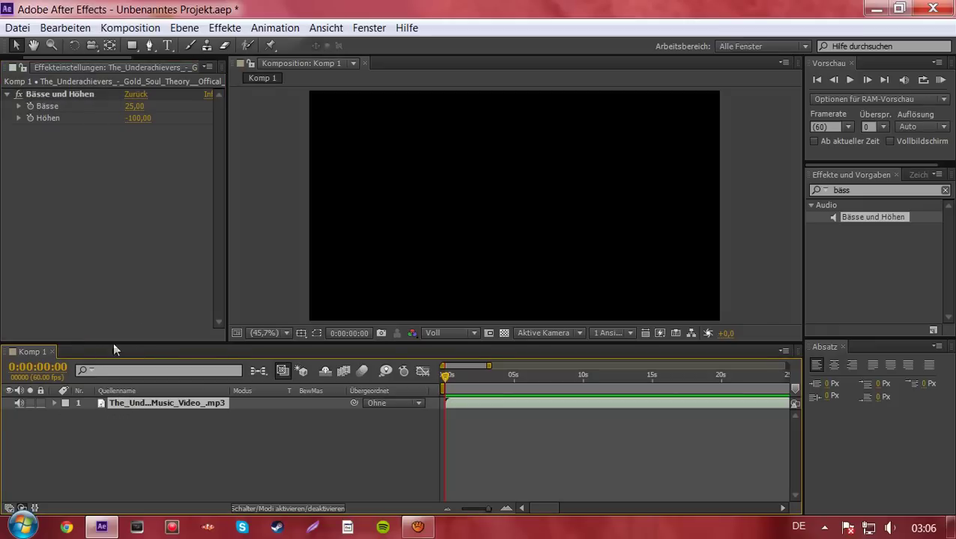
Run Keyframe-Assistenten > Audio in Keyframes konvertieren on the song layer
right_click(117, 400)
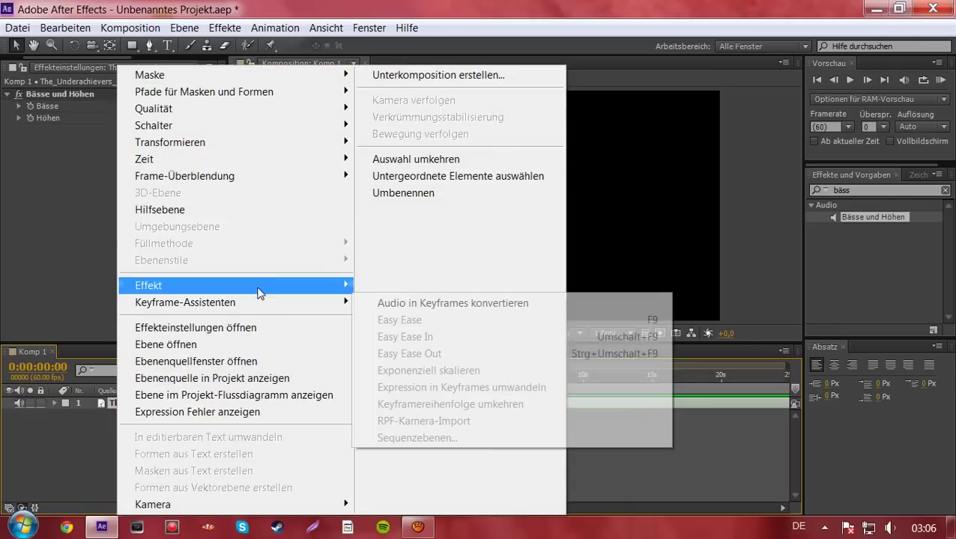
mouse_move(269, 308)
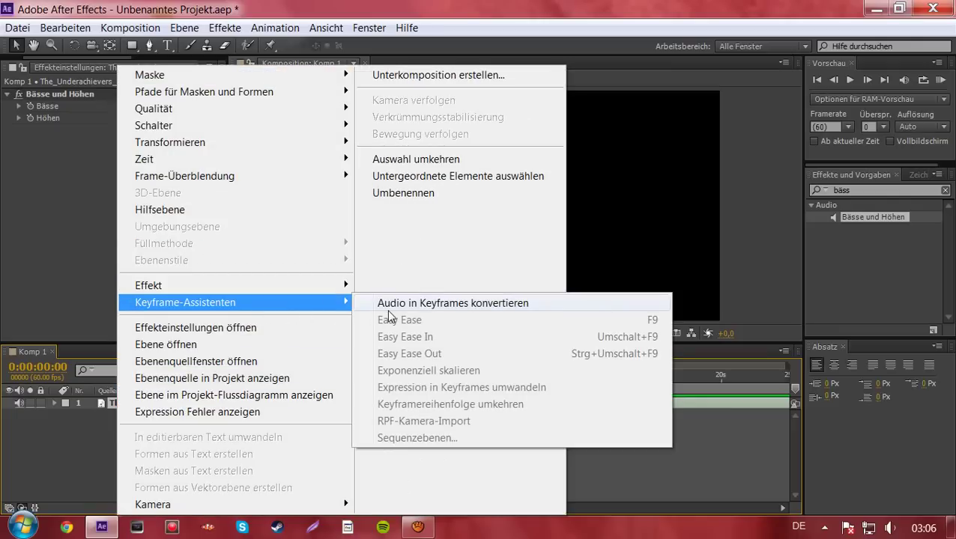
click(414, 303)
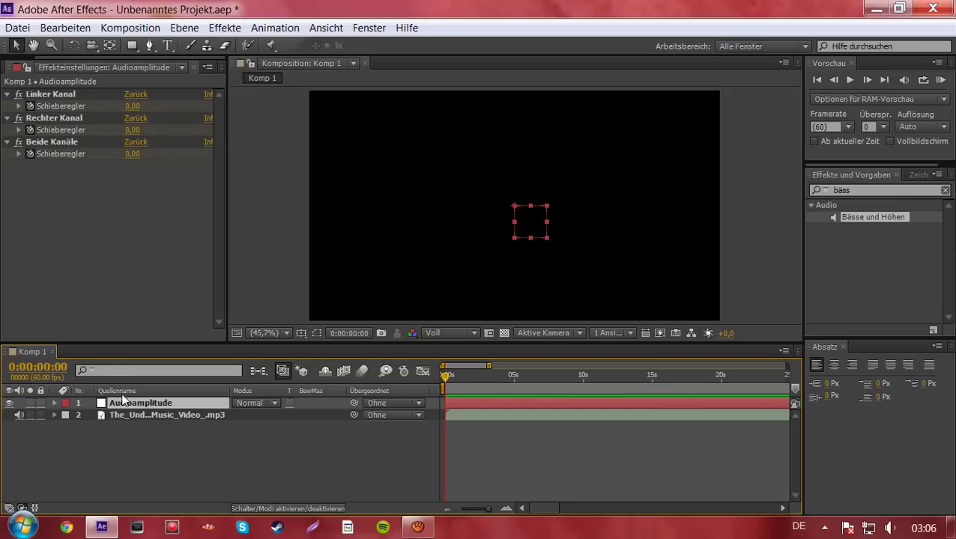
Delete the Linker Kanal and Rechter Kanal effects from Audioamplitude and select the Beide Kanäle slider
key(u)
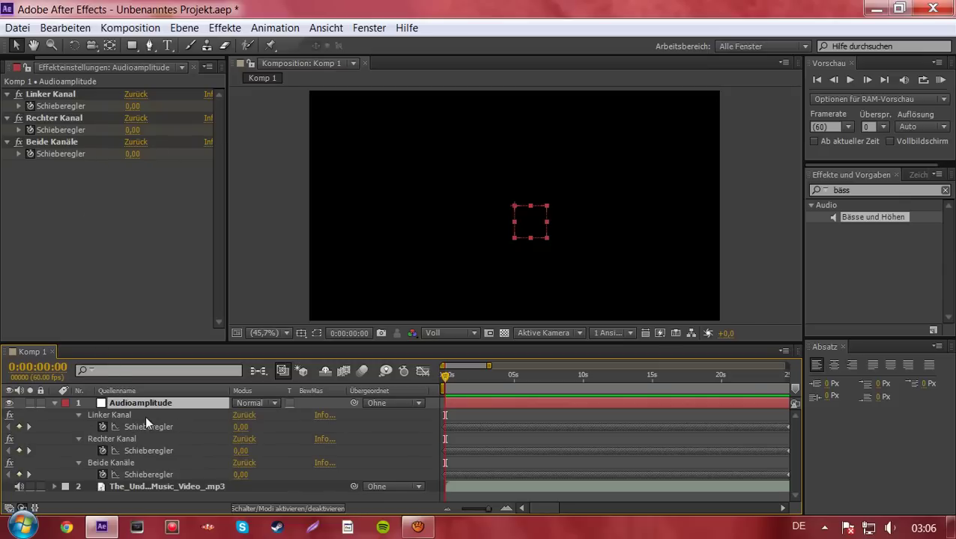
click(128, 415)
key(Delete)
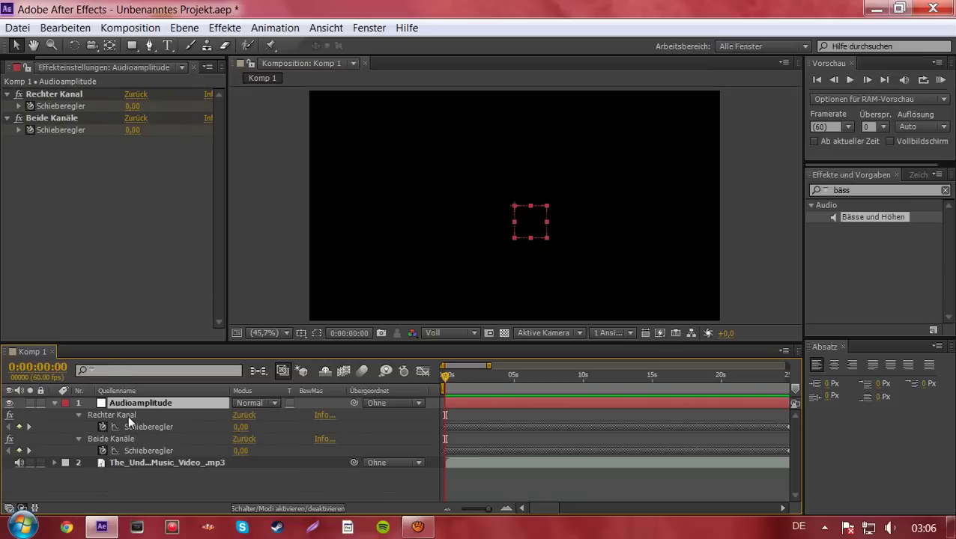
click(127, 415)
key(Delete)
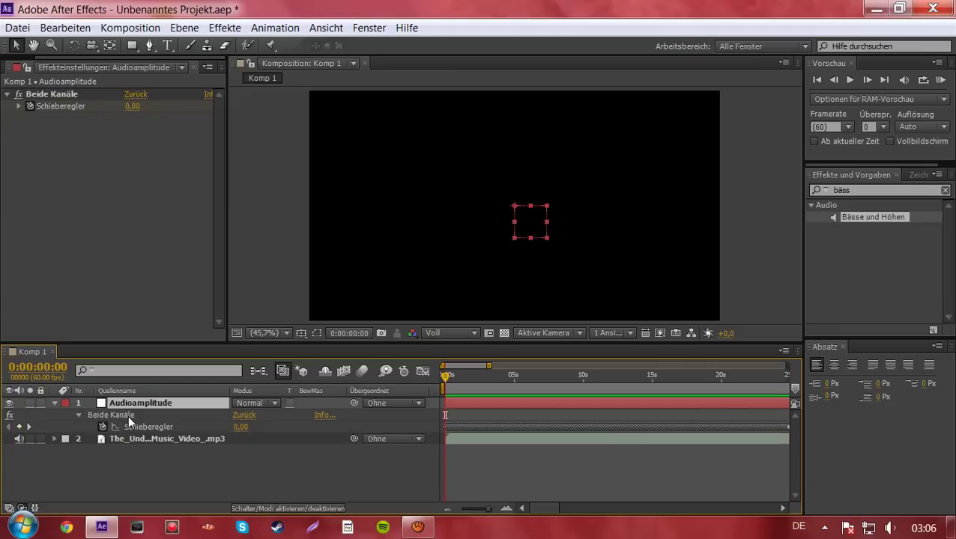
click(128, 415)
click(143, 425)
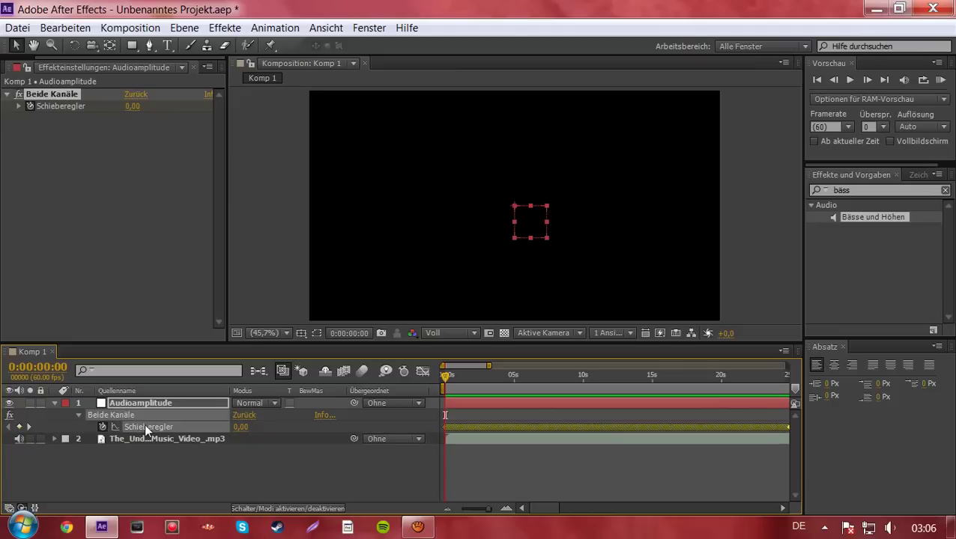
Enable the Graph Editor and display the Audioamplitude Schieberegler curve
click(422, 371)
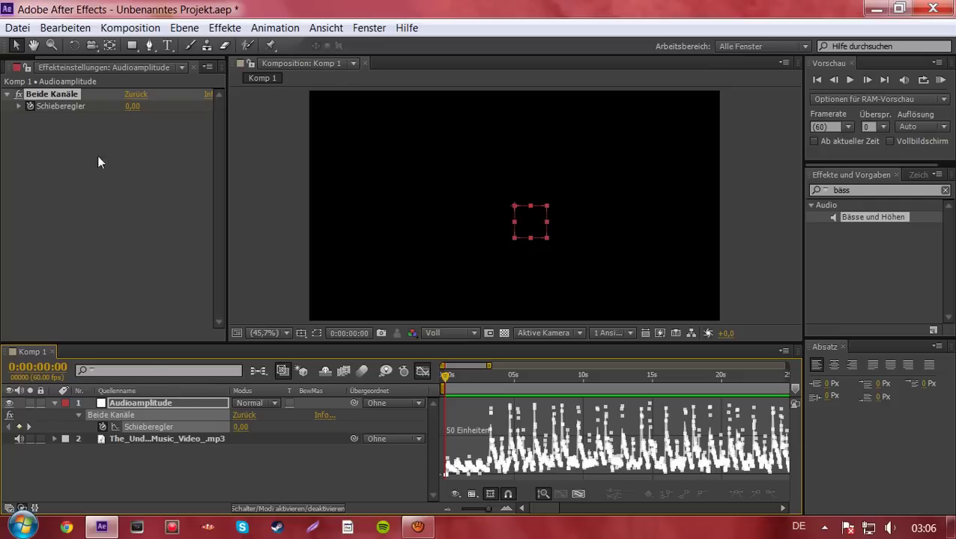
click(141, 438)
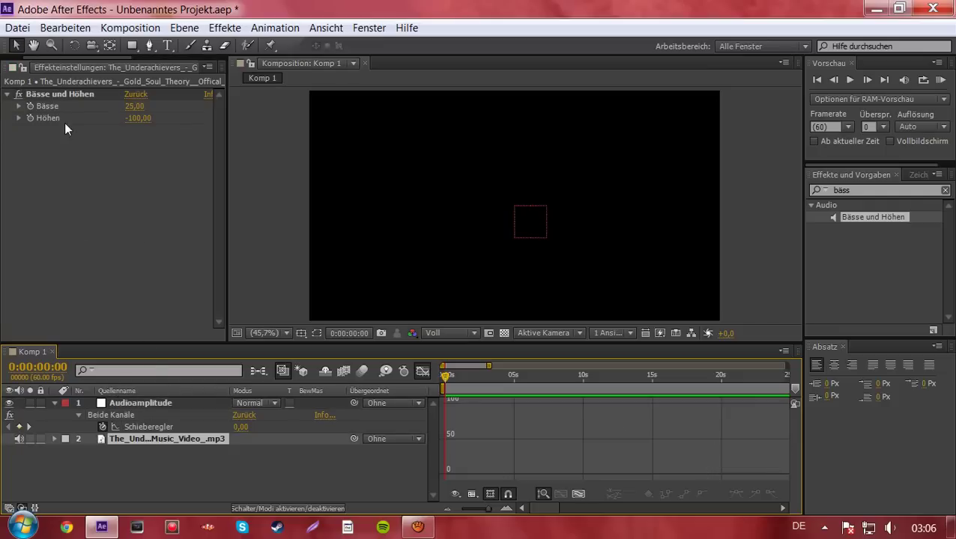
click(129, 404)
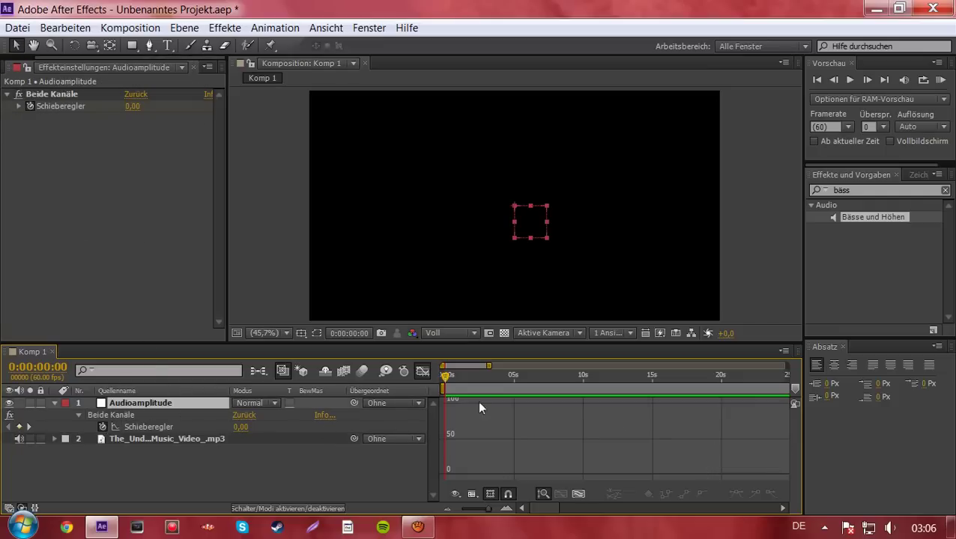
click(149, 427)
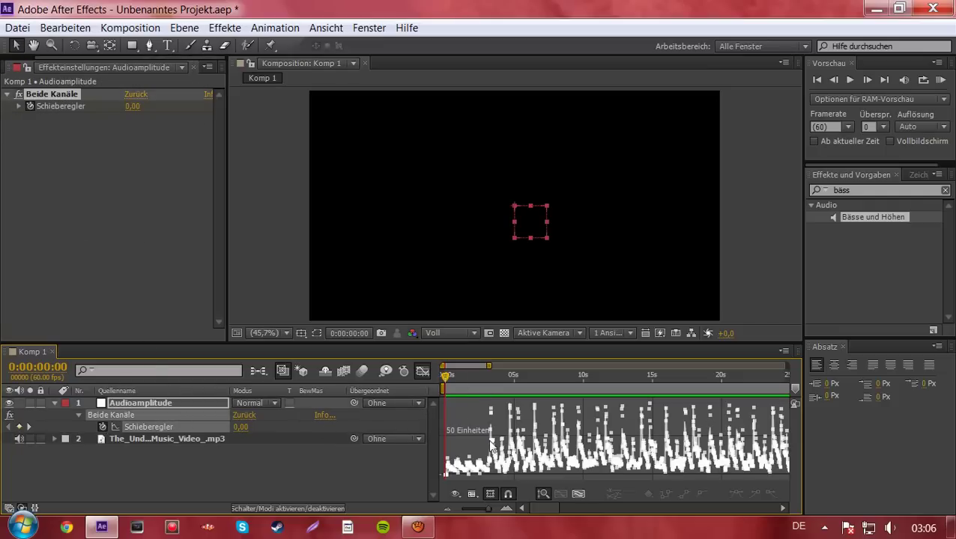
Zoom the timeline to inspect the amplitude peaks over the first several seconds
drag(488, 366, 610, 364)
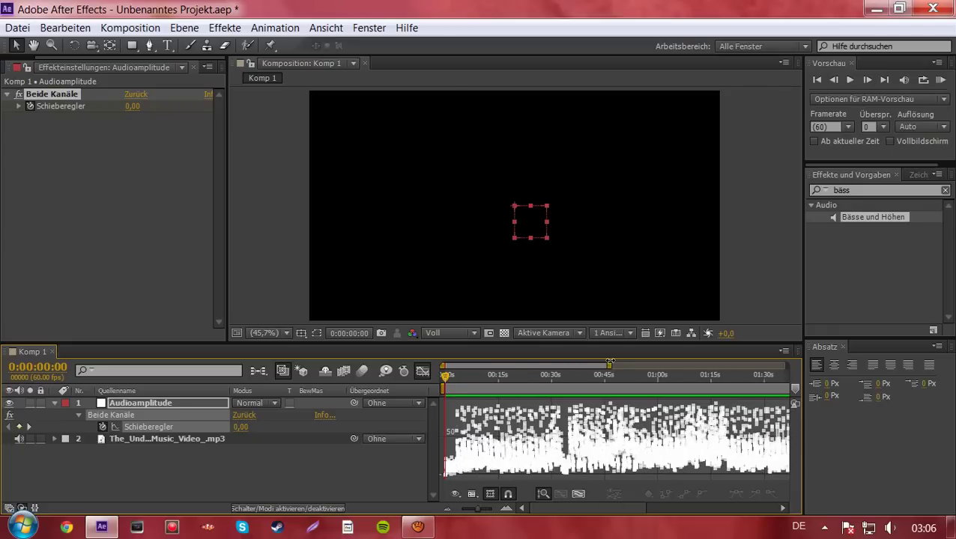
click(505, 510)
click(505, 509)
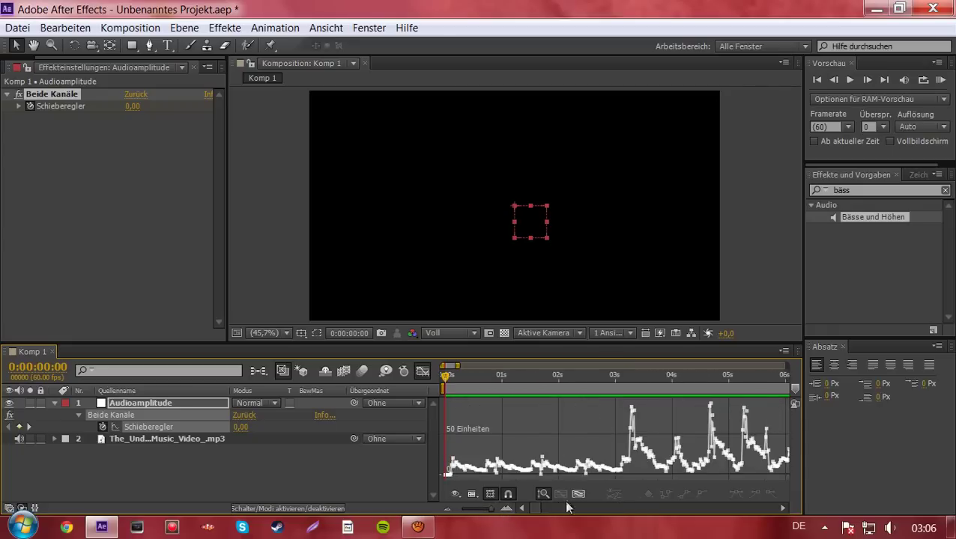
click(507, 509)
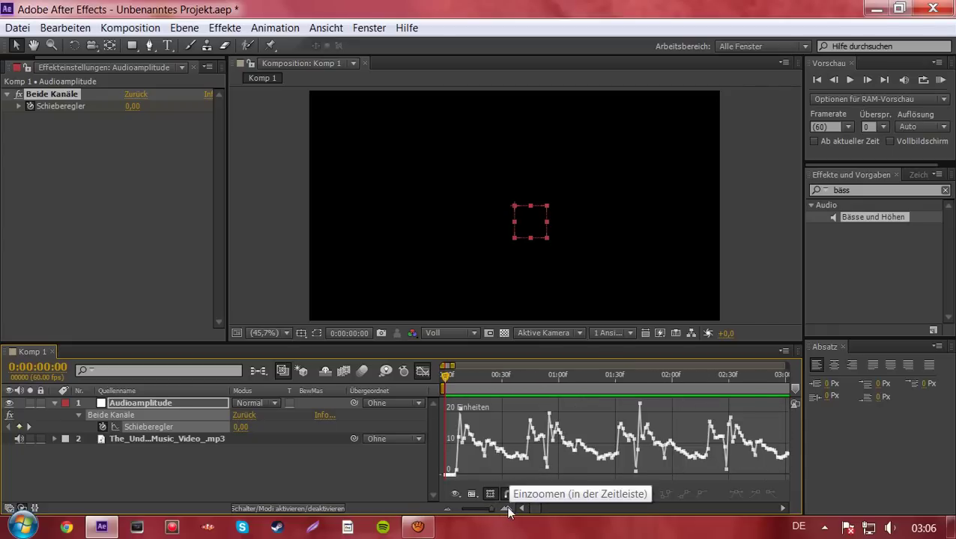
click(447, 510)
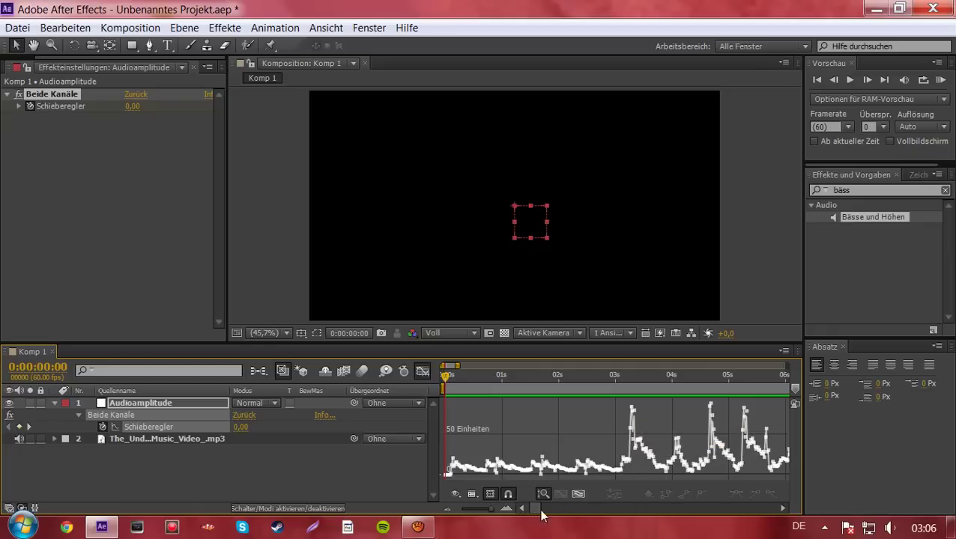
click(507, 509)
click(507, 510)
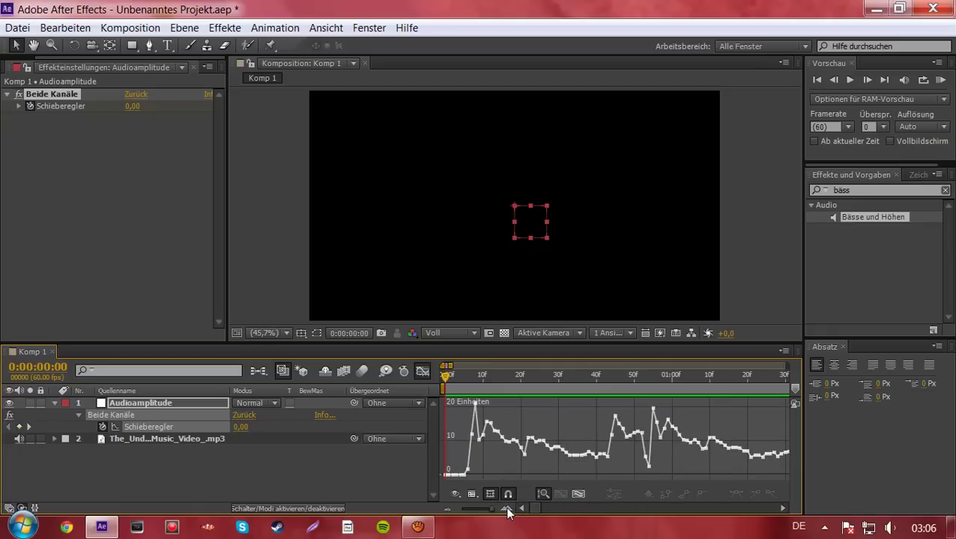
click(448, 509)
click(449, 509)
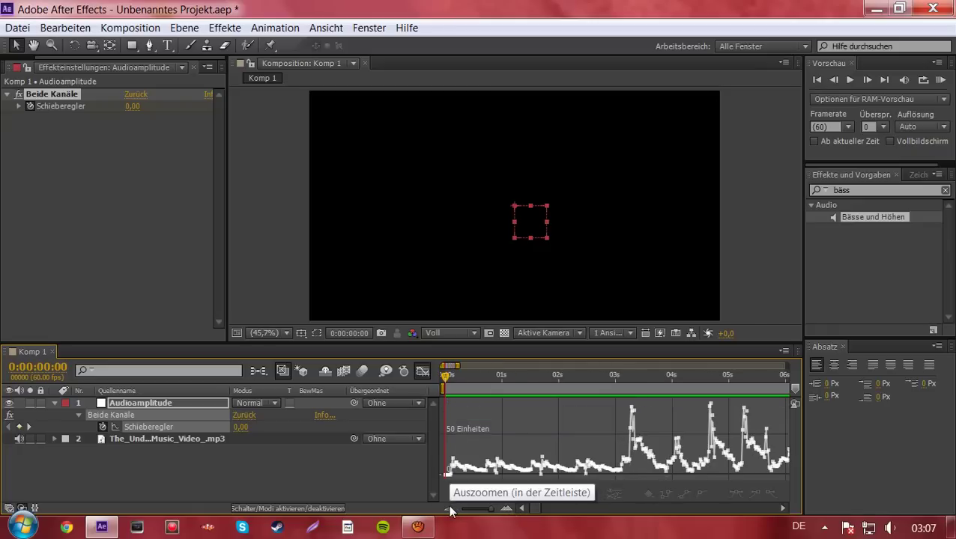
click(507, 509)
mouse_move(463, 405)
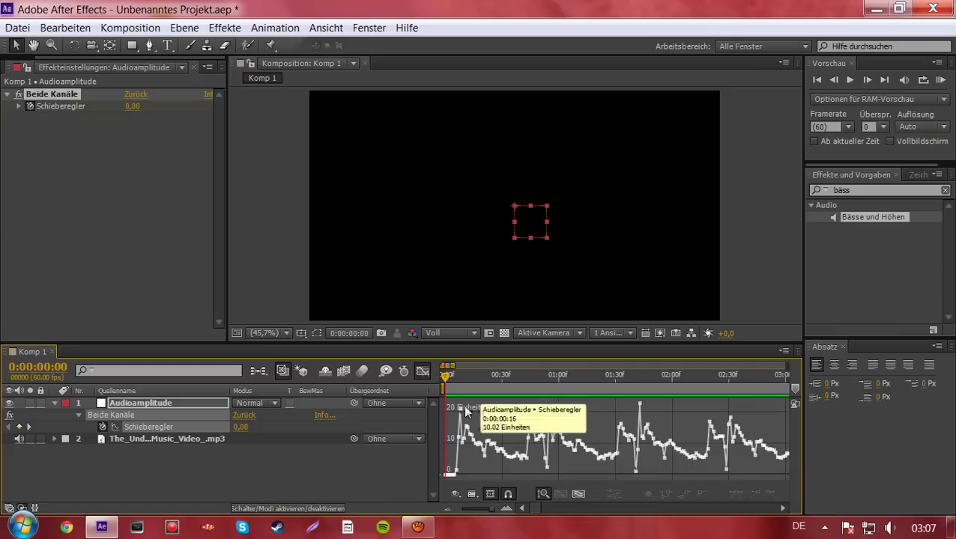
mouse_move(455, 367)
mouse_down()
mouse_move(468, 367)
mouse_move(464, 374)
mouse_up()
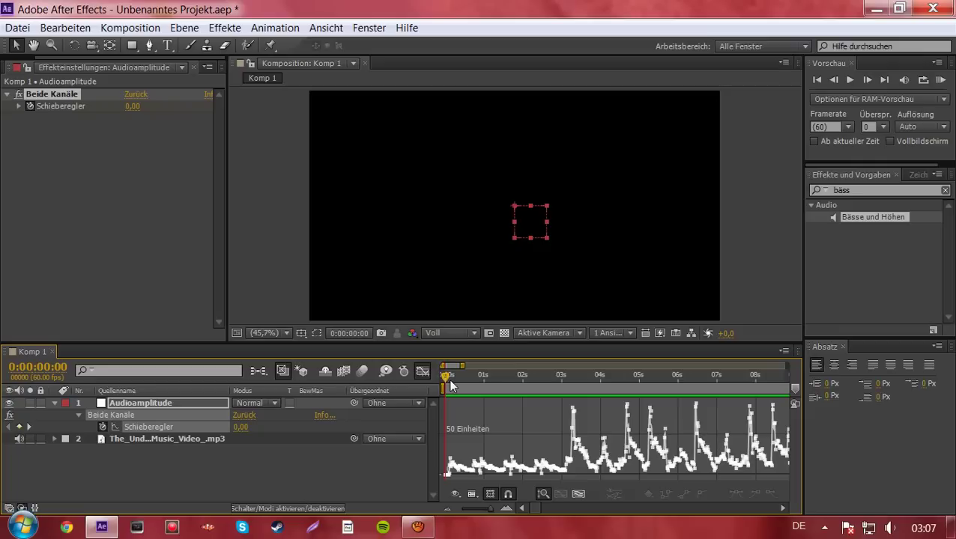
Put the current time on the first bass peak at 0:00:03:17
drag(447, 377, 467, 377)
drag(553, 458, 577, 460)
click(507, 508)
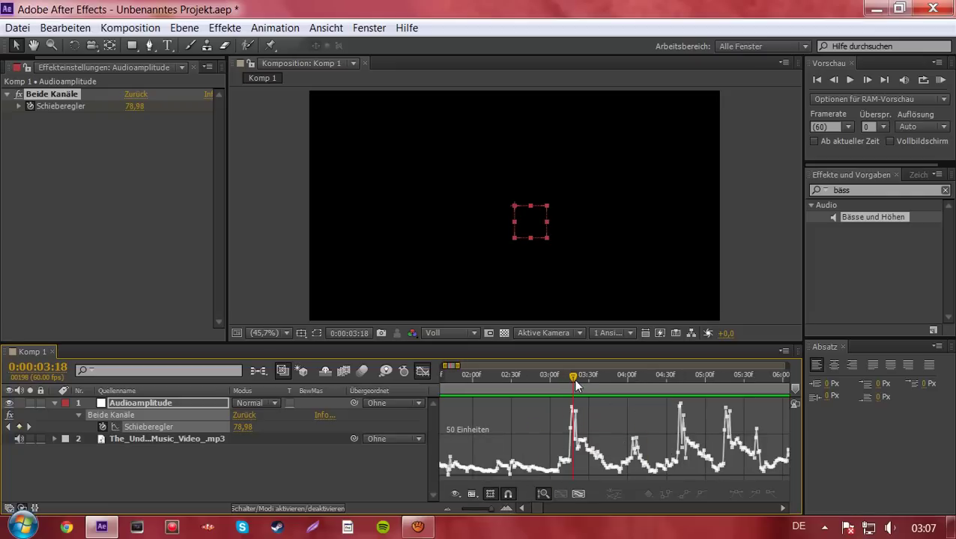
drag(574, 381, 574, 389)
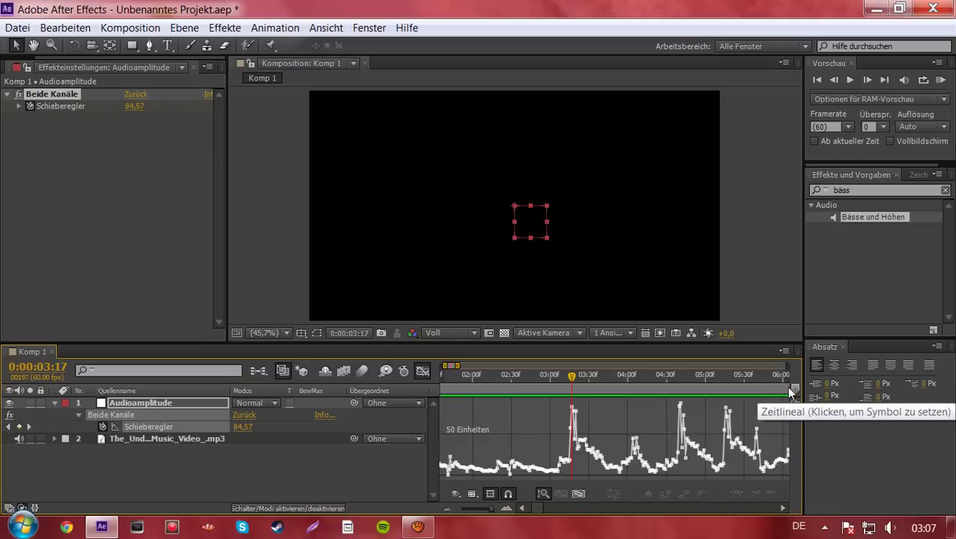
Drag composition markers 1 and 2 onto the first two bass peaks
drag(795, 393, 795, 394)
drag(645, 388, 583, 394)
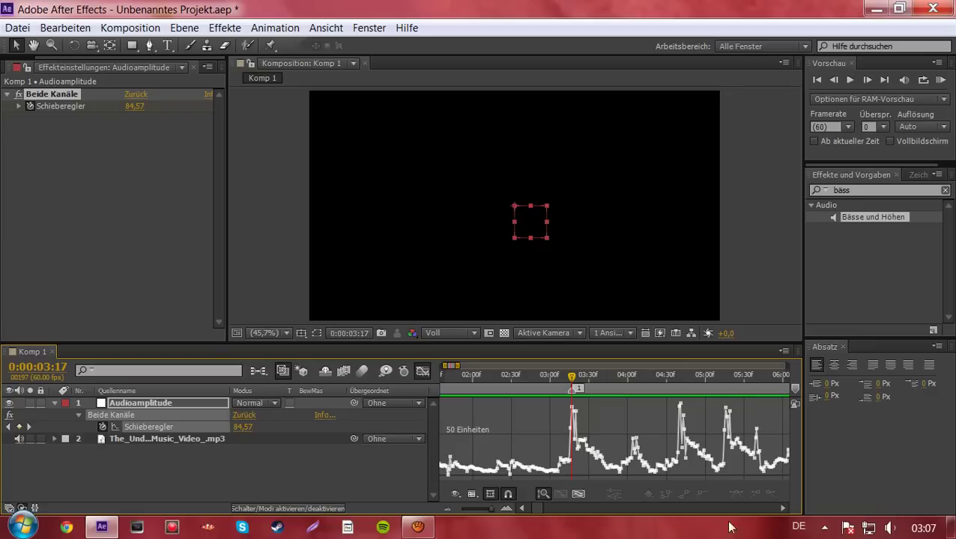
click(783, 509)
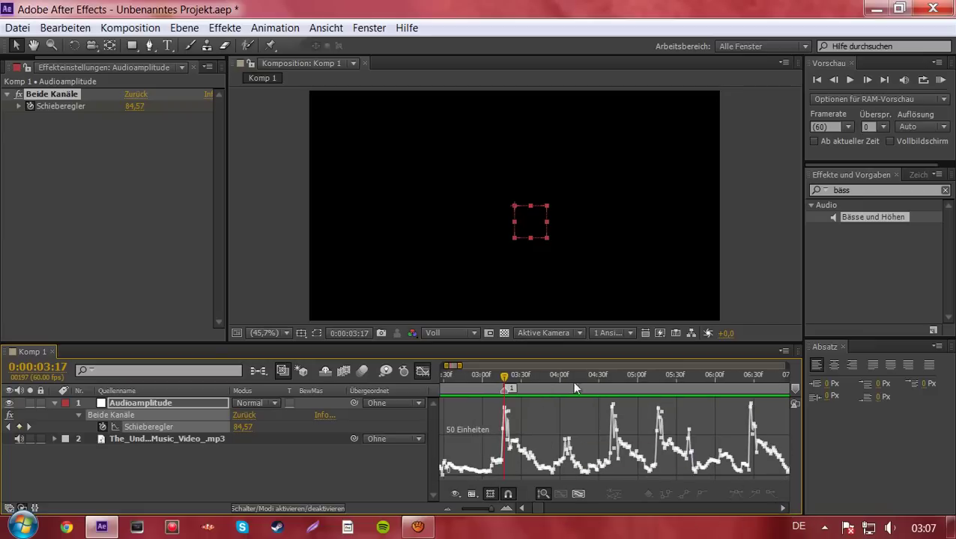
drag(511, 381, 571, 442)
mouse_move(795, 389)
mouse_down()
mouse_move(566, 389)
mouse_move(611, 427)
mouse_move(614, 417)
mouse_up()
Add markers 3 through 6 at the later bass peaks, up to 0:00:06:28, and zoom out to ~8 seconds
mouse_move(793, 388)
mouse_down()
mouse_move(619, 388)
mouse_move(668, 424)
mouse_move(659, 392)
mouse_up()
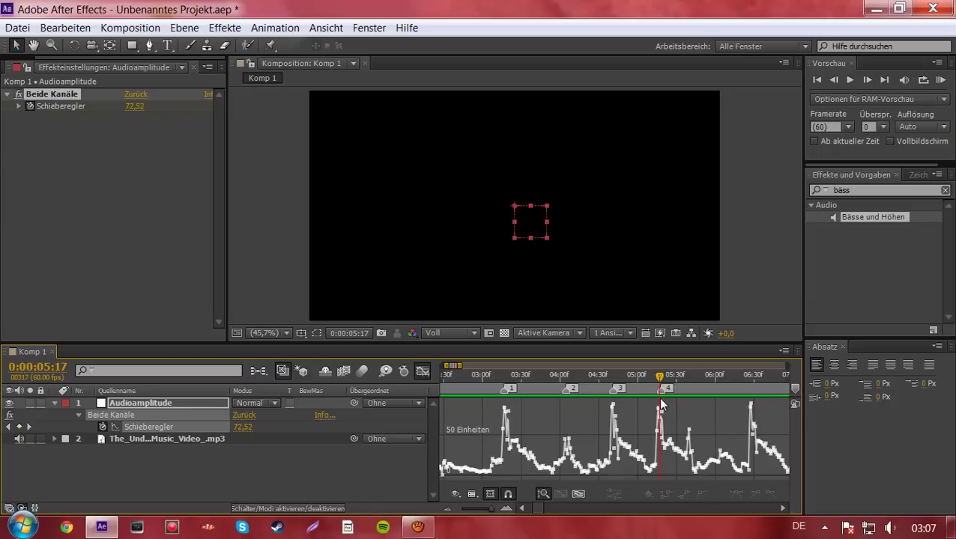
drag(665, 395, 689, 431)
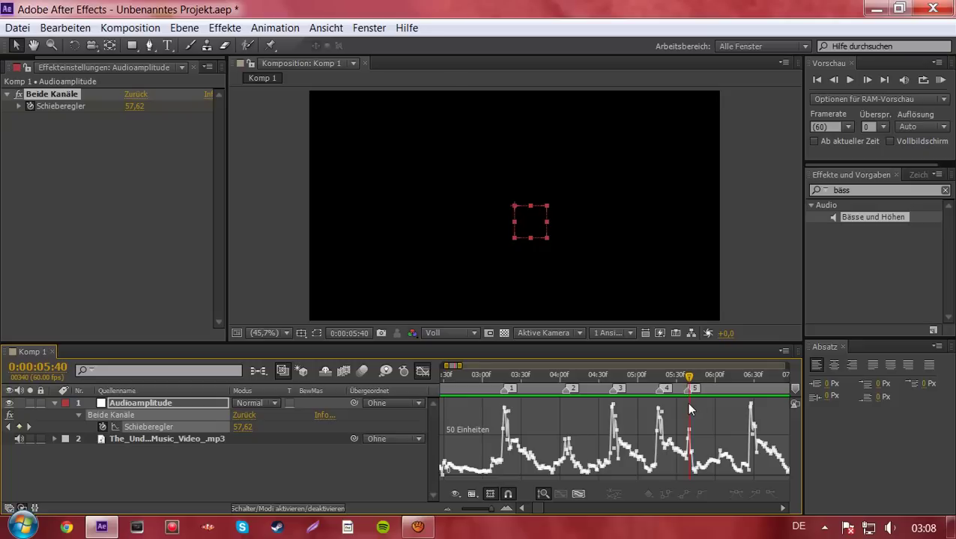
drag(689, 408, 751, 424)
drag(795, 388, 753, 388)
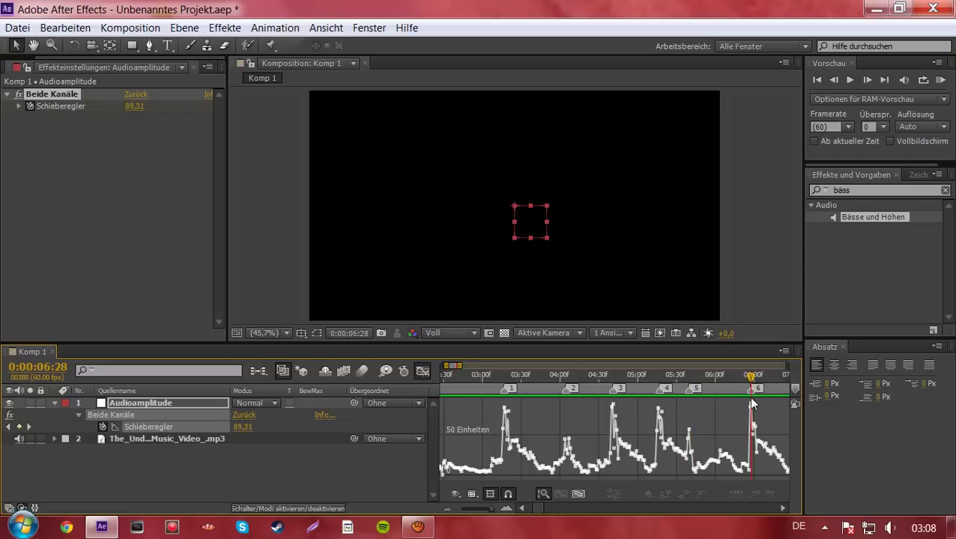
click(448, 511)
click(450, 508)
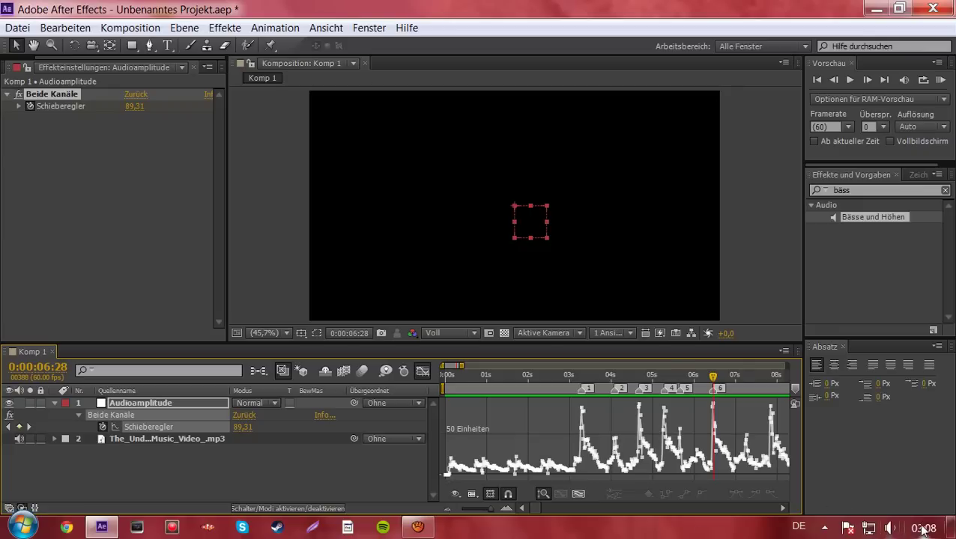
Turn off the Graph Editor to show layer bars and collapse the Audioamplitude layer's properties
mouse_move(919, 529)
click(426, 373)
click(422, 371)
click(422, 372)
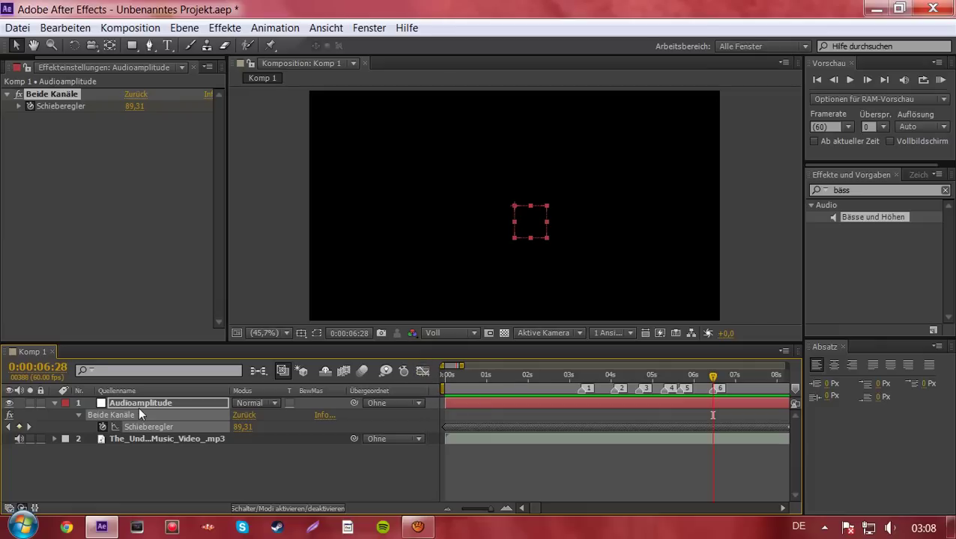
click(141, 403)
click(56, 403)
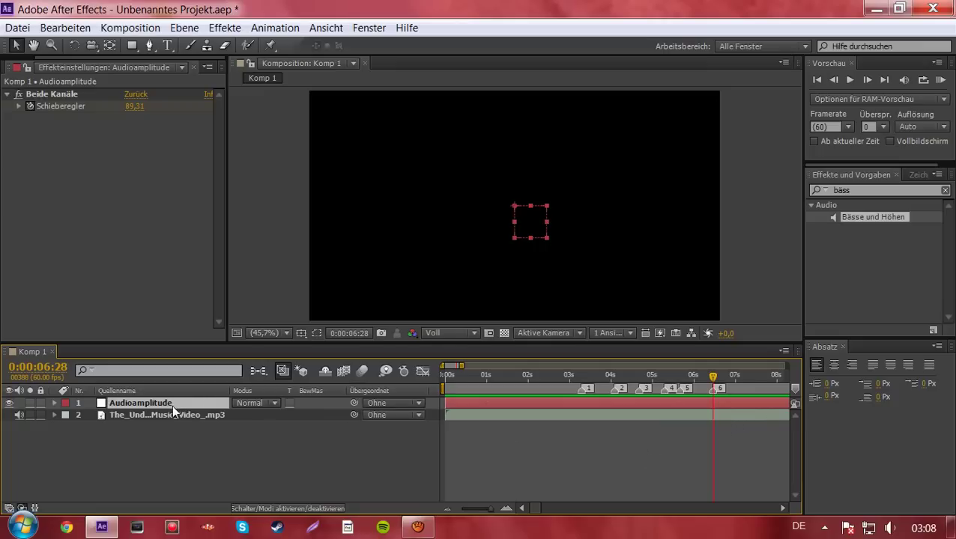
Delete the Audioamplitude layer and widen the effect settings panel
key(Delete)
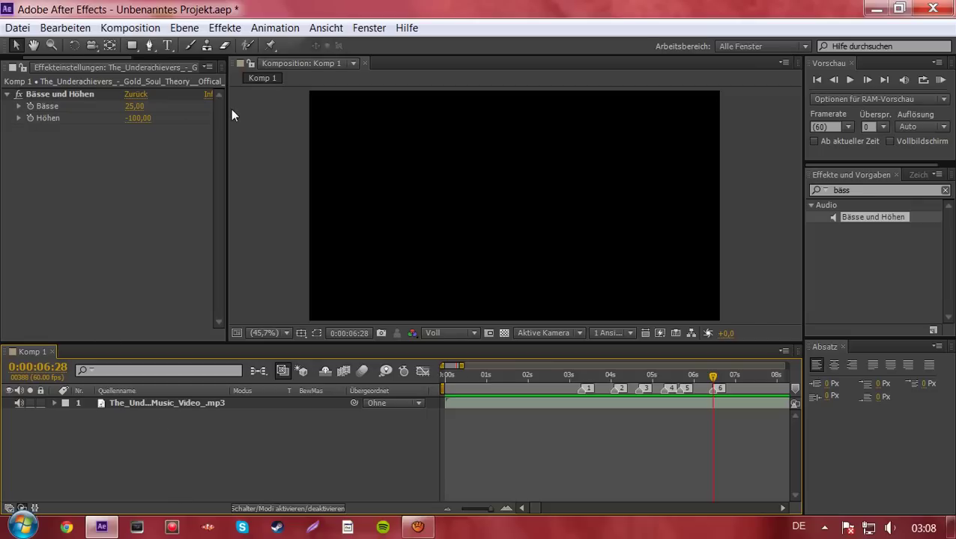
drag(228, 109, 331, 99)
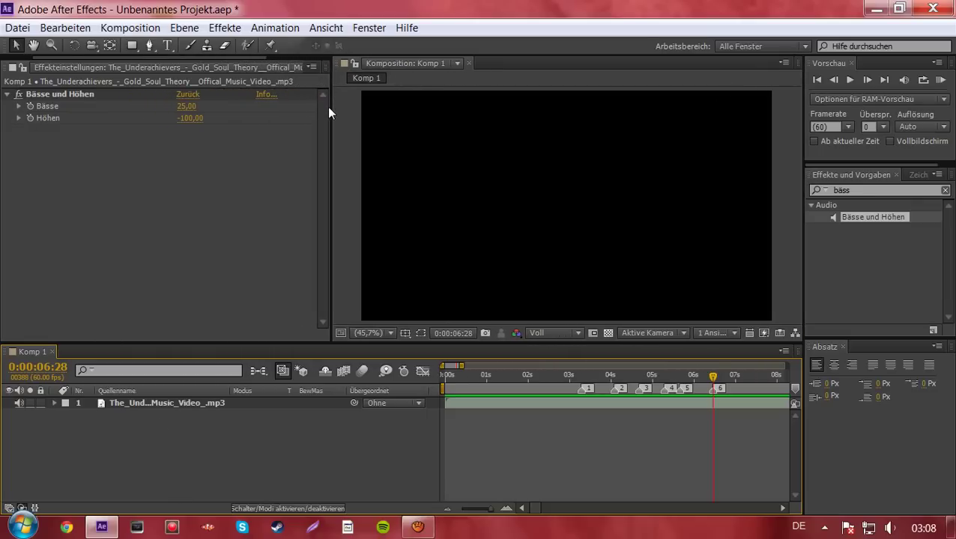
mouse_move(330, 107)
mouse_down()
mouse_move(465, 119)
mouse_move(451, 119)
mouse_up()
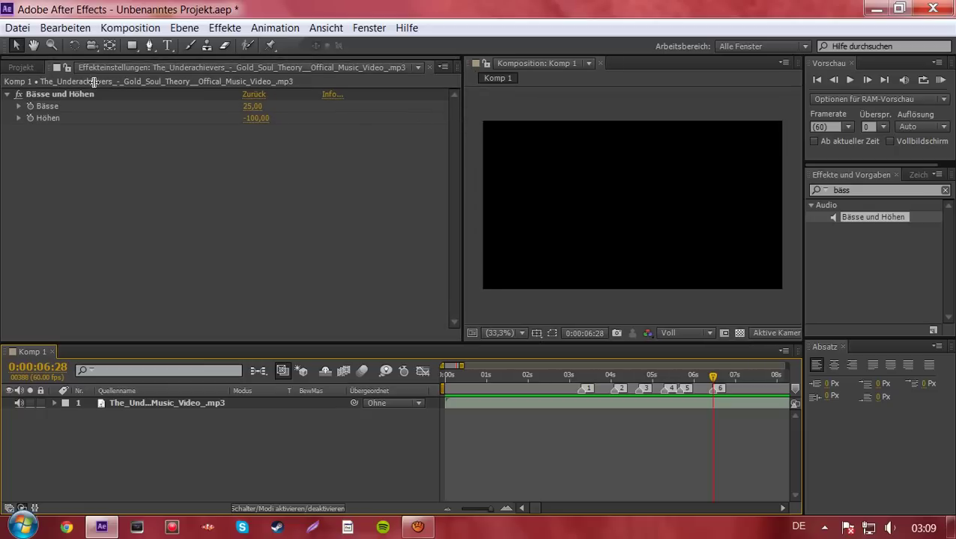
Add Dare Smilay 1.mp4 from the Projekt panel to Komp 1 above the song
click(21, 64)
drag(65, 194, 95, 397)
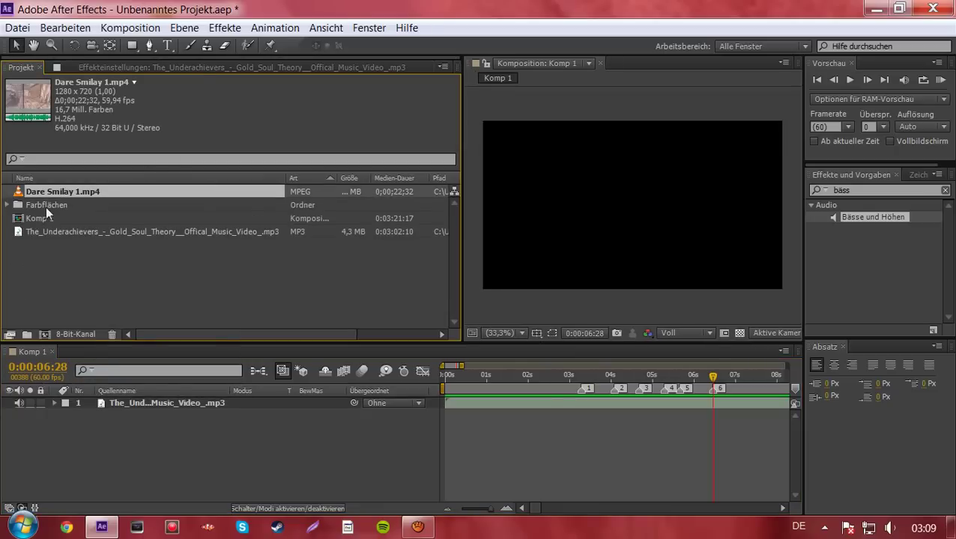
drag(49, 195, 116, 398)
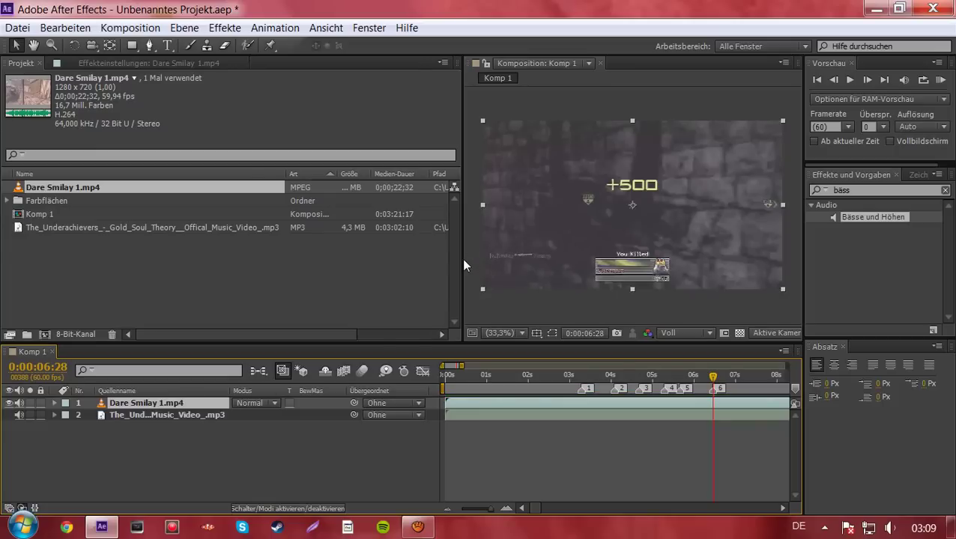
Enlarge the composition viewer and RAM-preview the gameplay clip with the song from the start
drag(462, 259, 263, 260)
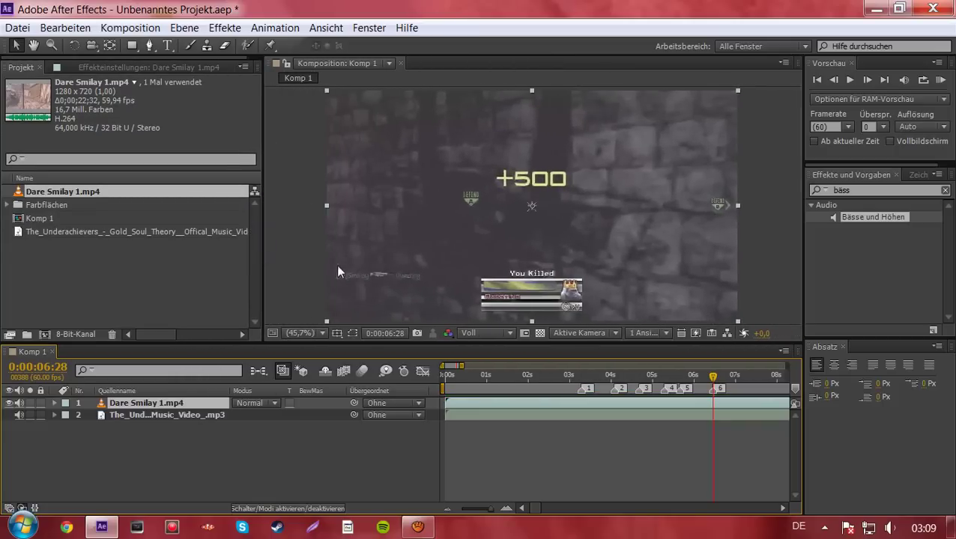
click(322, 332)
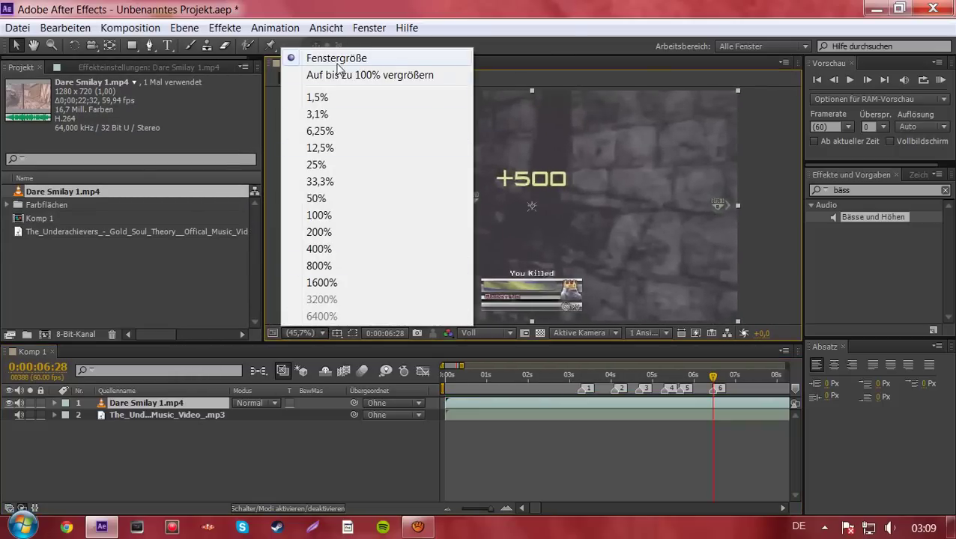
click(466, 387)
key(KP_0)
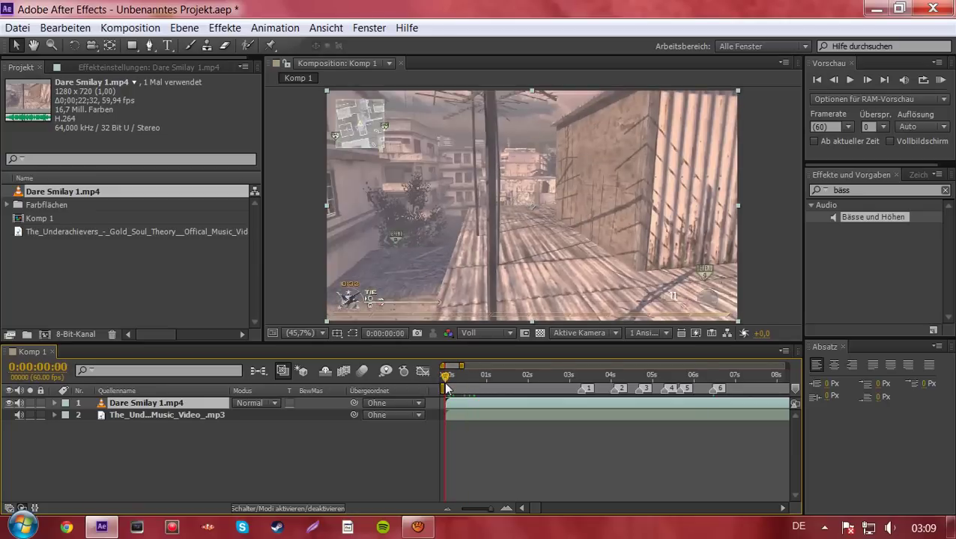
mouse_move(446, 376)
mouse_down()
mouse_move(512, 383)
mouse_move(388, 371)
mouse_up()
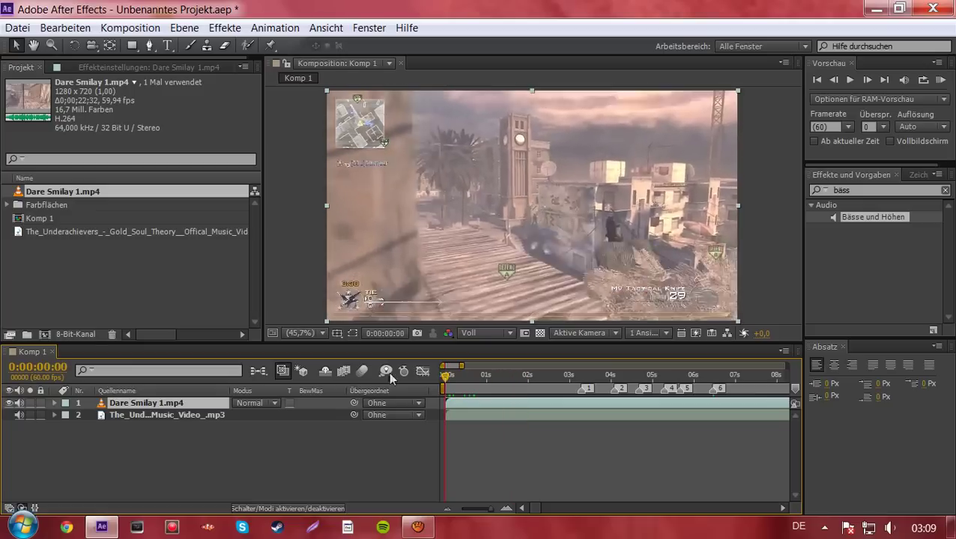
click(943, 79)
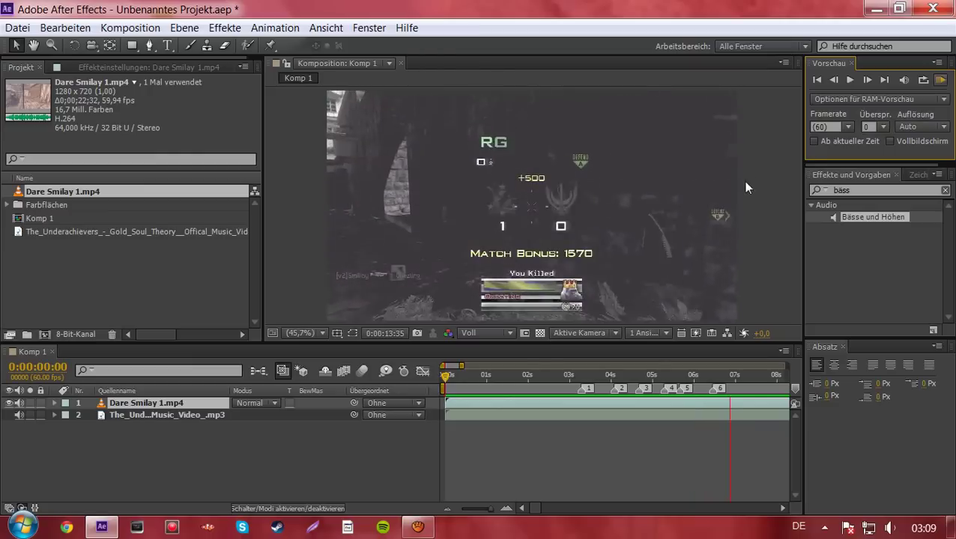
Stop the preview and move the current time to bass marker 1 at 0:00:03:17
click(938, 84)
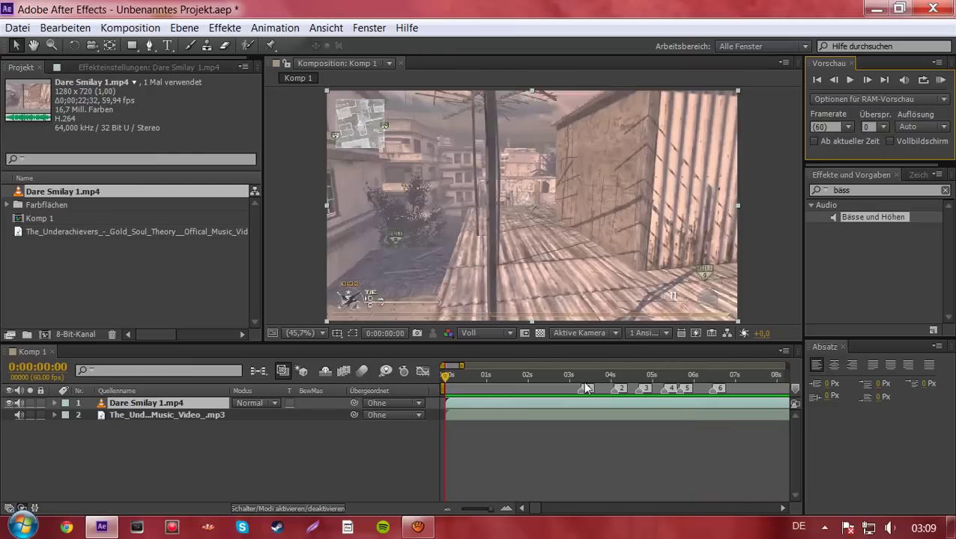
click(494, 374)
drag(509, 379, 586, 394)
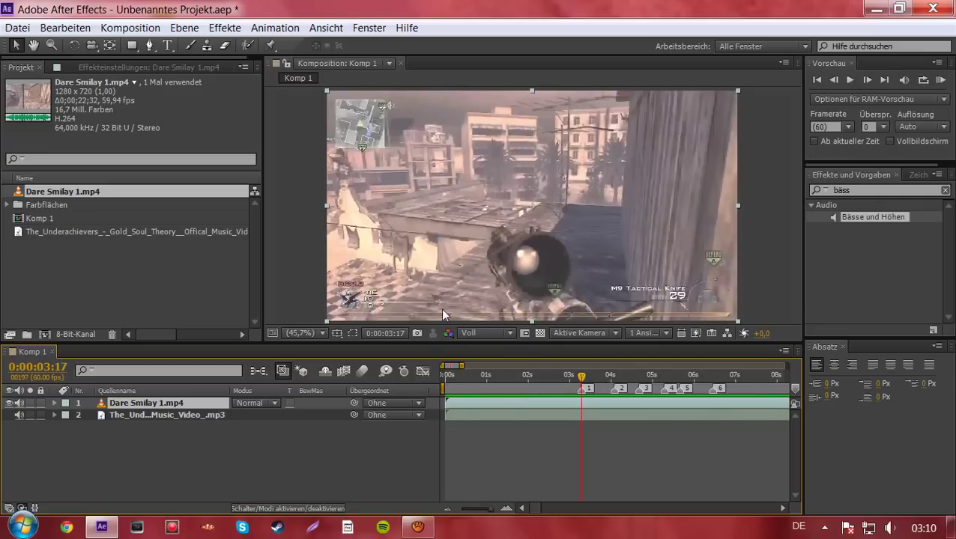
Clear the search term from the Effects search field
click(872, 196)
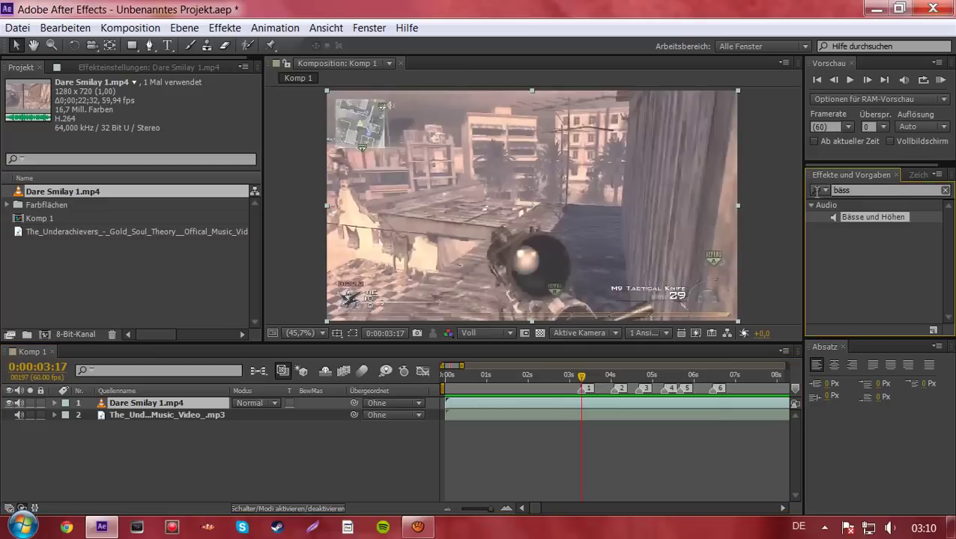
click(945, 191)
click(818, 189)
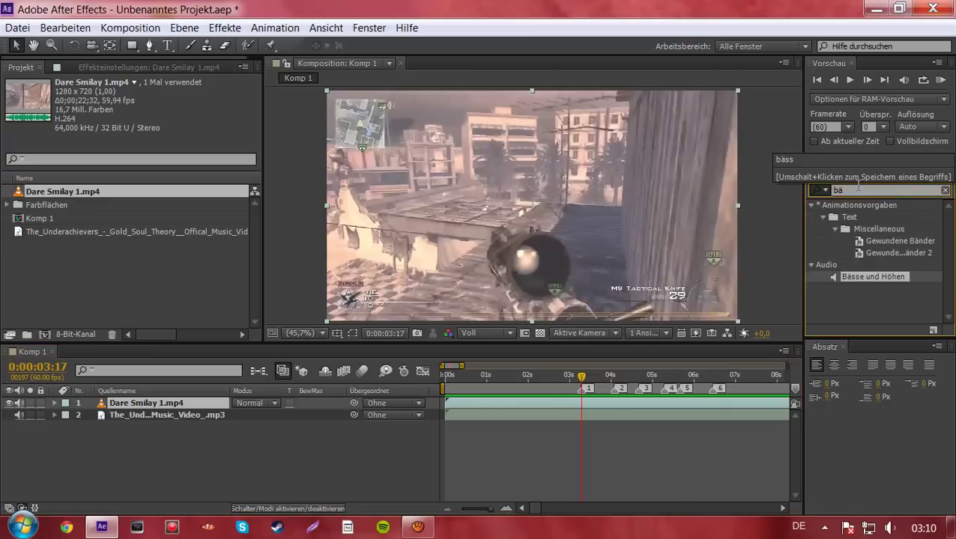
click(364, 439)
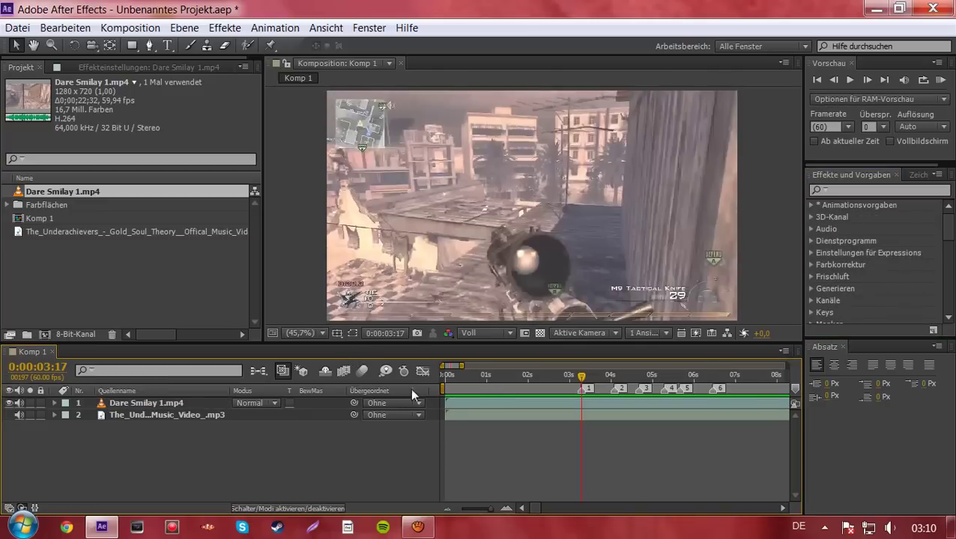
Zoom the timeline in around marker 1, mute layer 1's audio, and select that layer
click(506, 509)
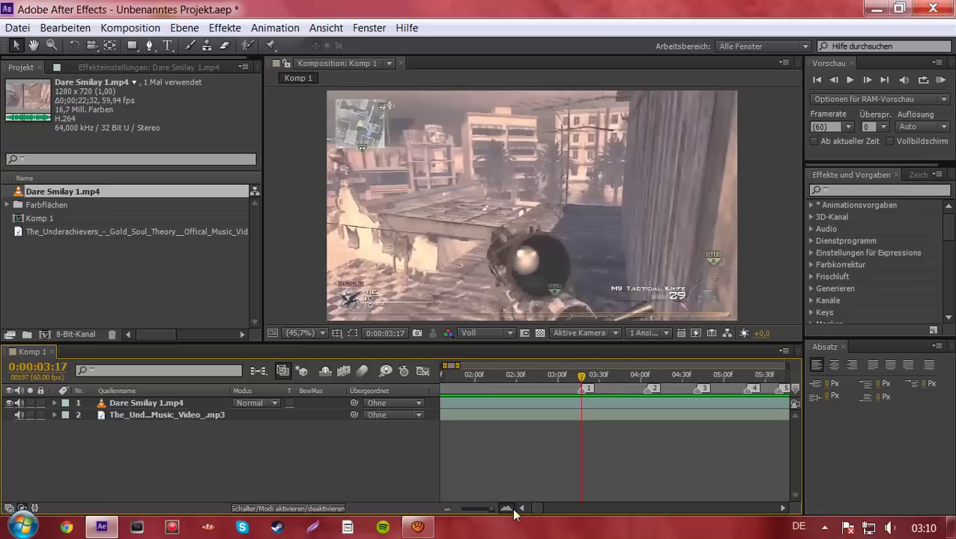
click(507, 509)
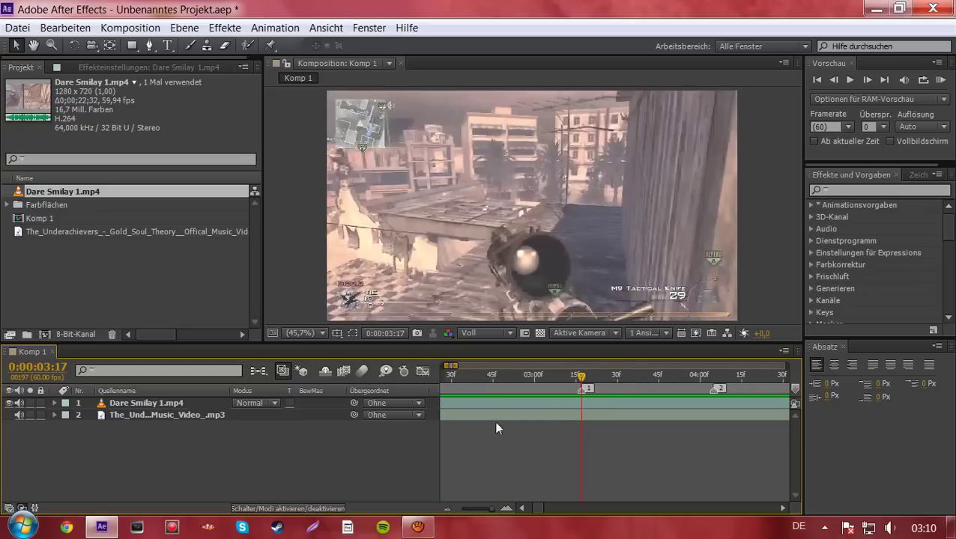
click(19, 403)
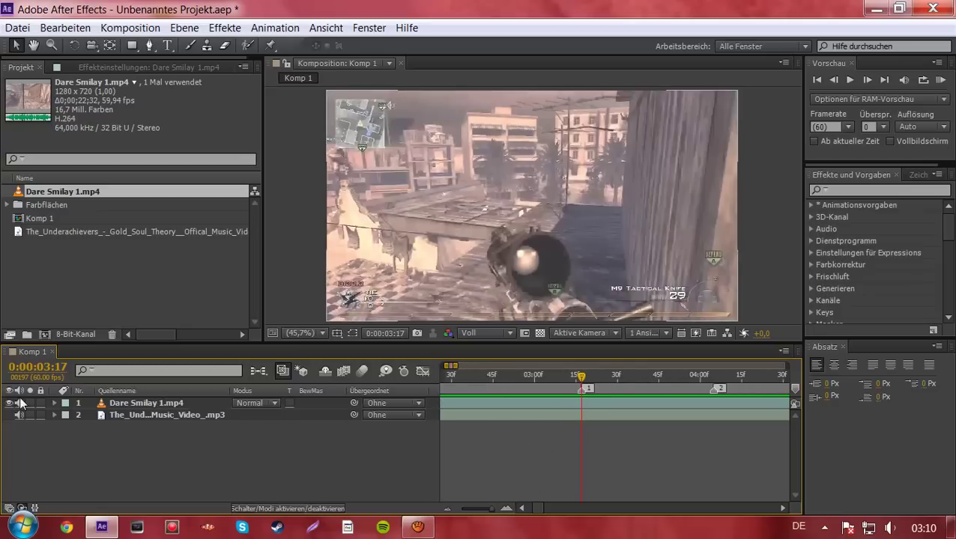
click(133, 405)
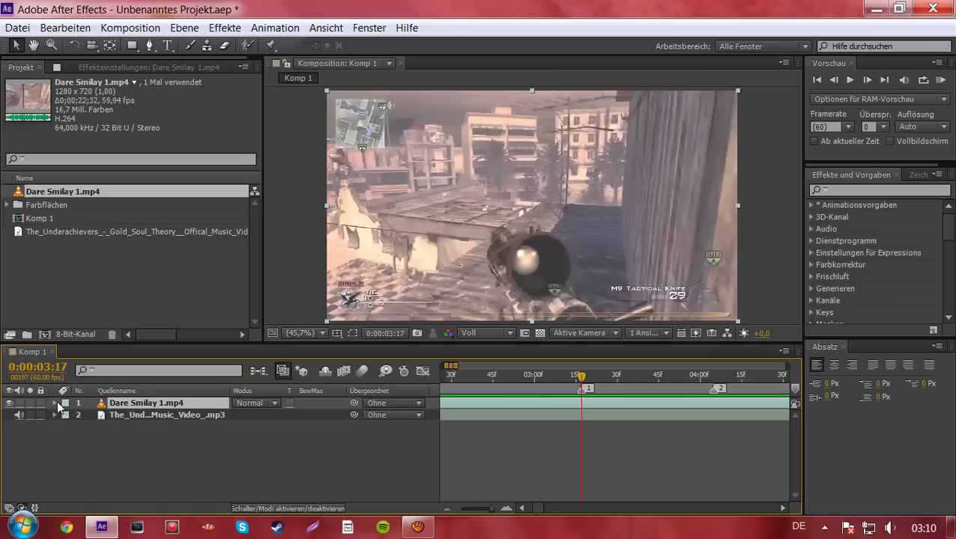
Show only Skalierung and set a 100% keyframe five frames before marker 1
key(s)
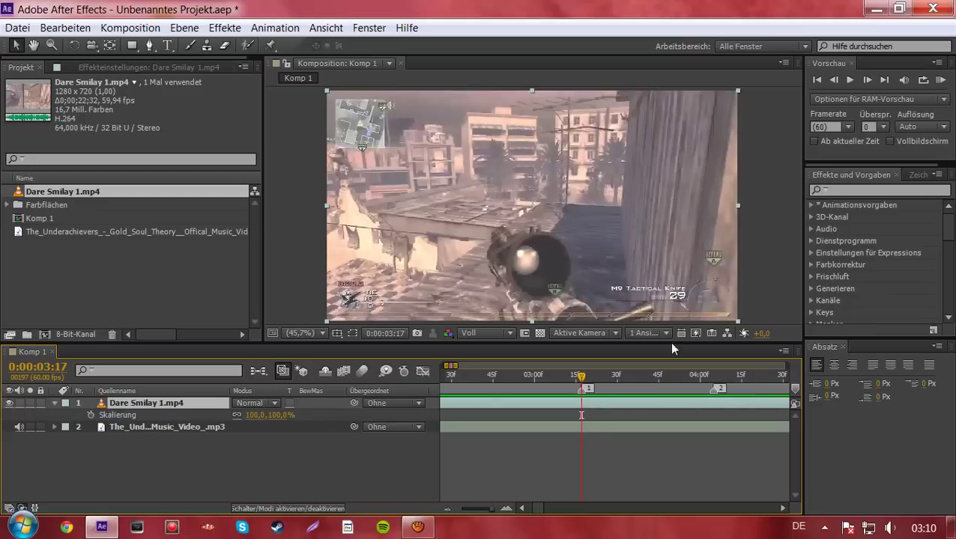
click(833, 80)
click(832, 79)
click(835, 85)
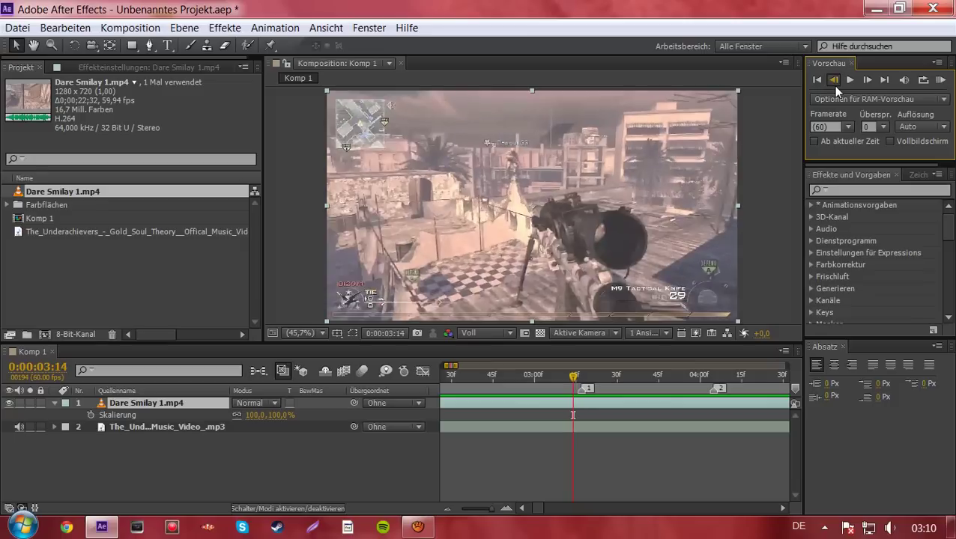
click(834, 85)
click(835, 85)
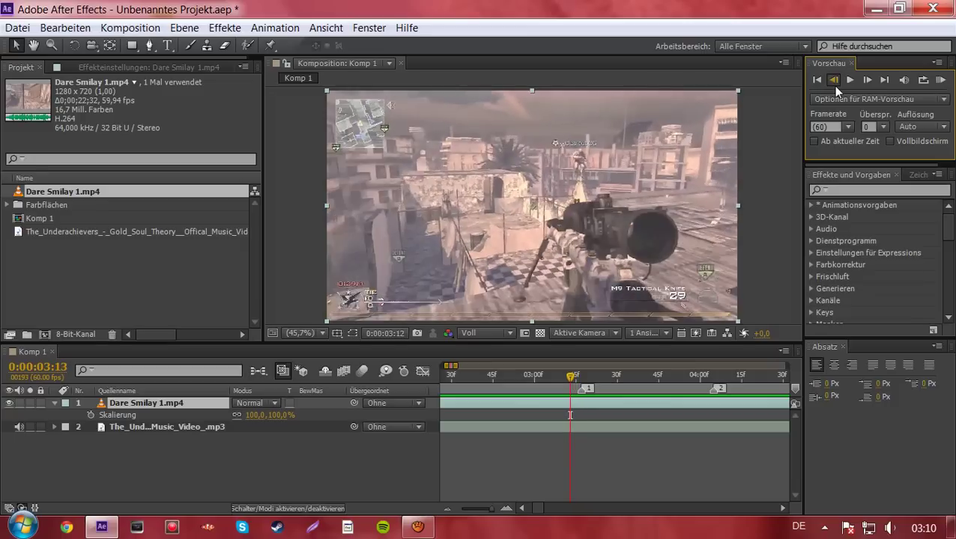
click(90, 415)
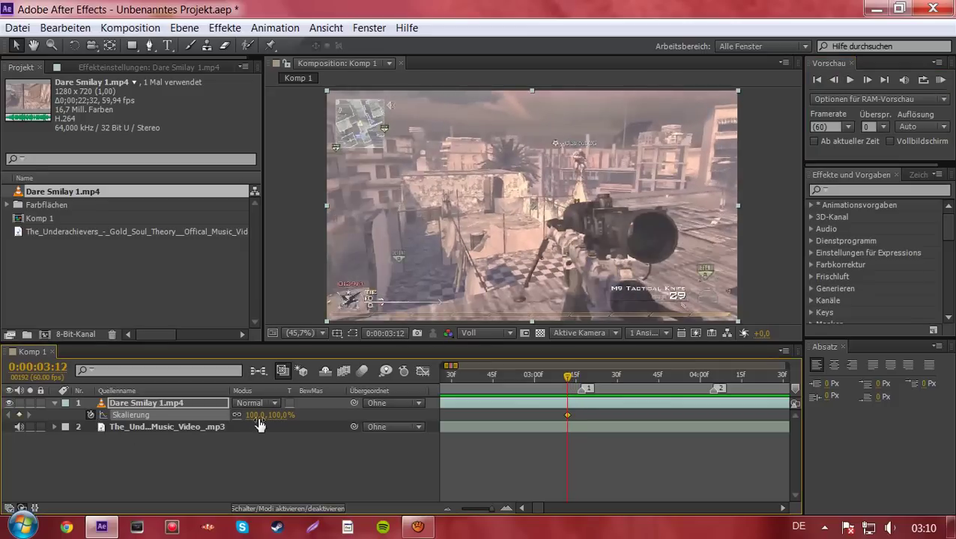
Add a 106% Skalierung keyframe on marker 1
click(867, 81)
click(867, 81)
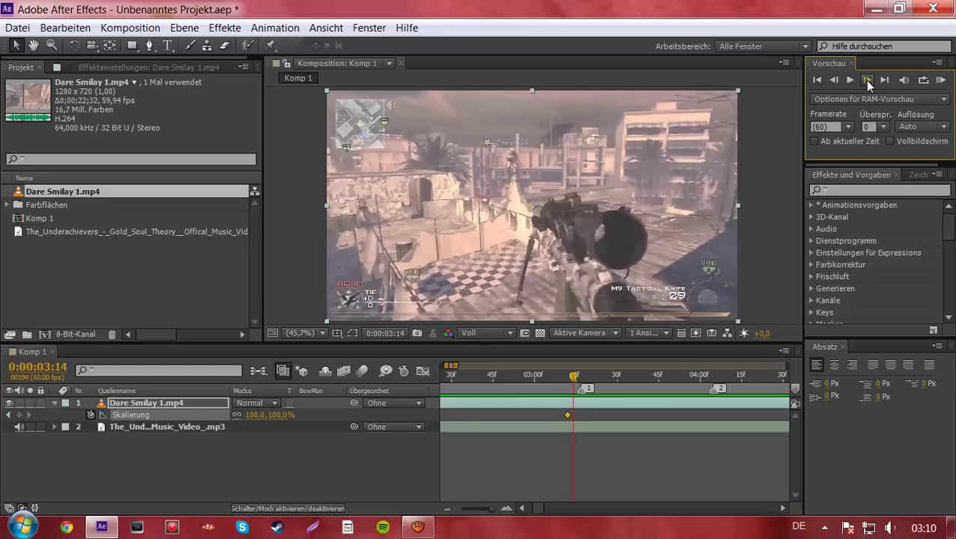
click(867, 80)
click(867, 80)
click(867, 80)
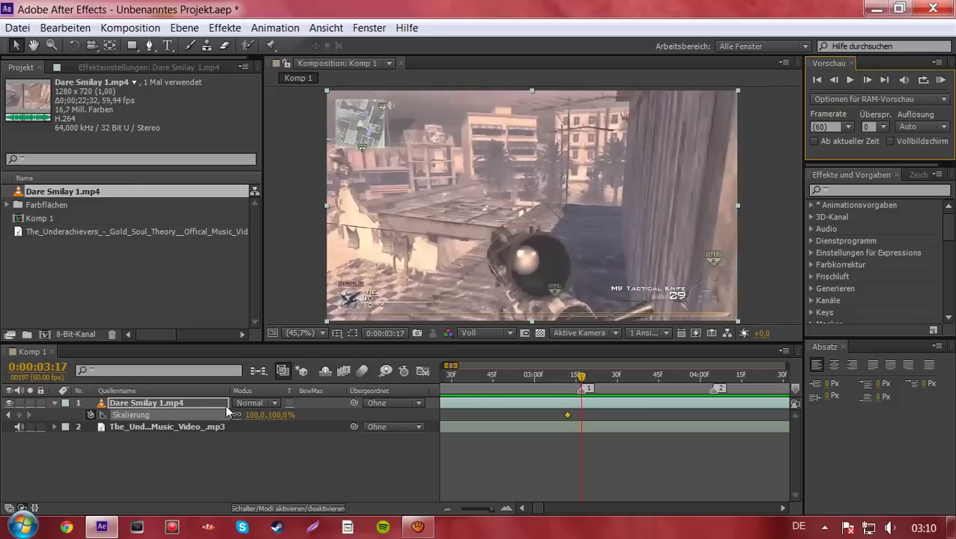
click(255, 415)
text(106)
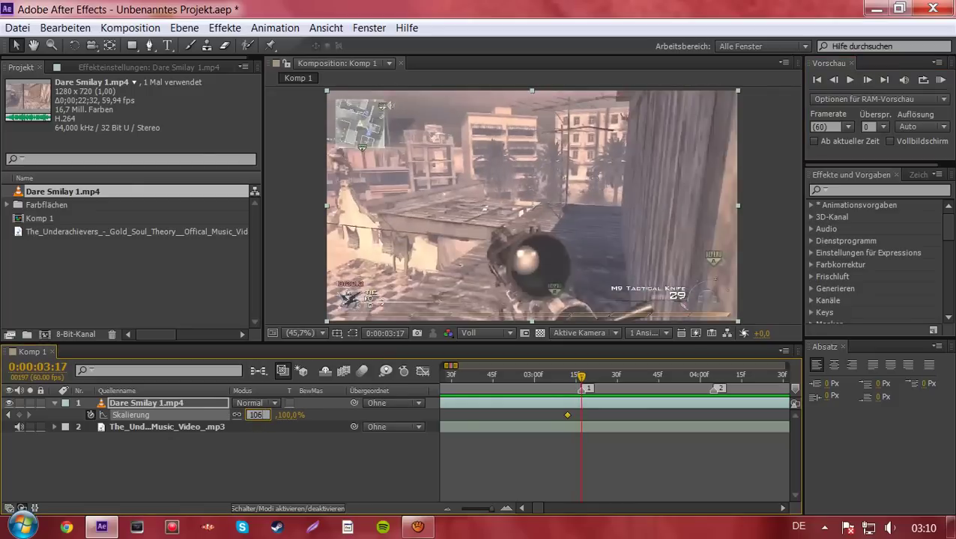
key(Return)
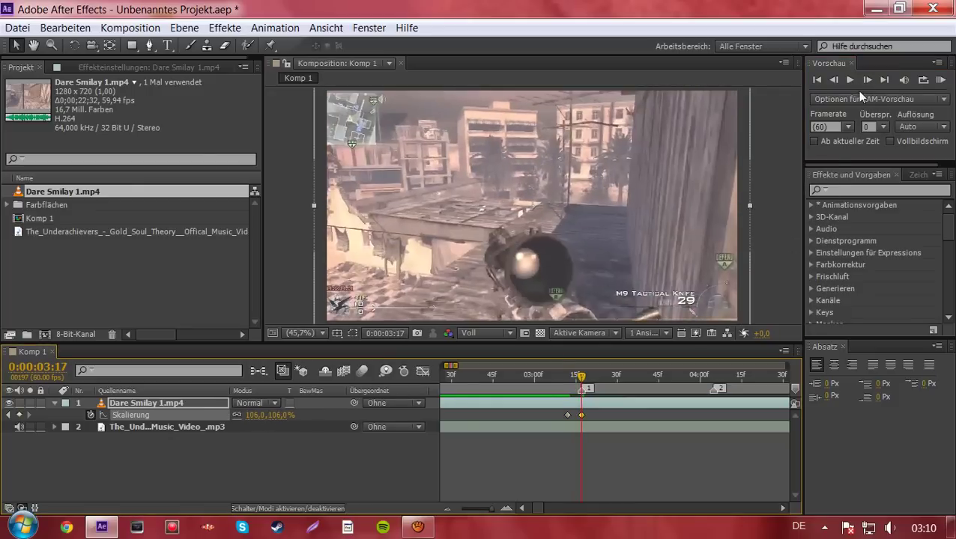
Add a closing 100% Skalierung keyframe at 0:00:03:22
click(865, 81)
click(865, 81)
click(865, 81)
click(865, 81)
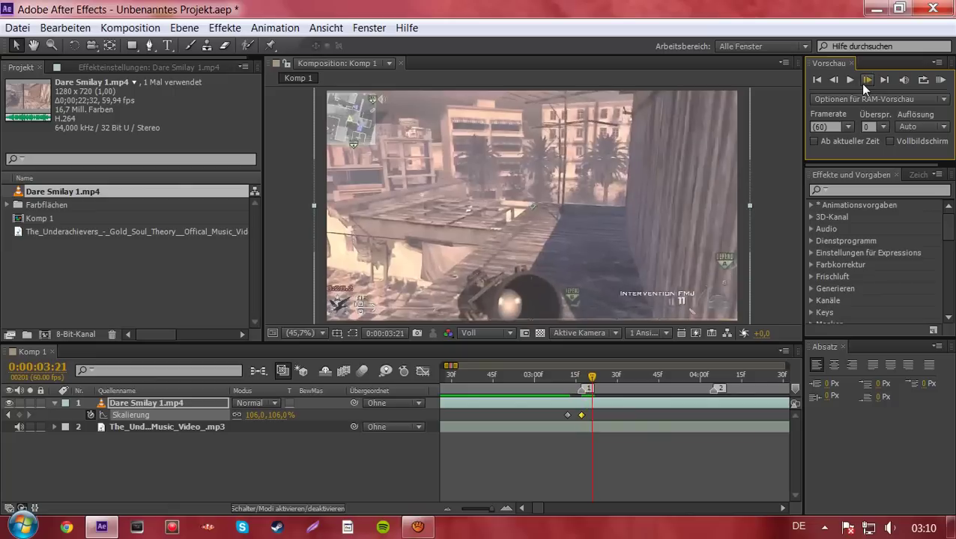
click(865, 81)
click(254, 416)
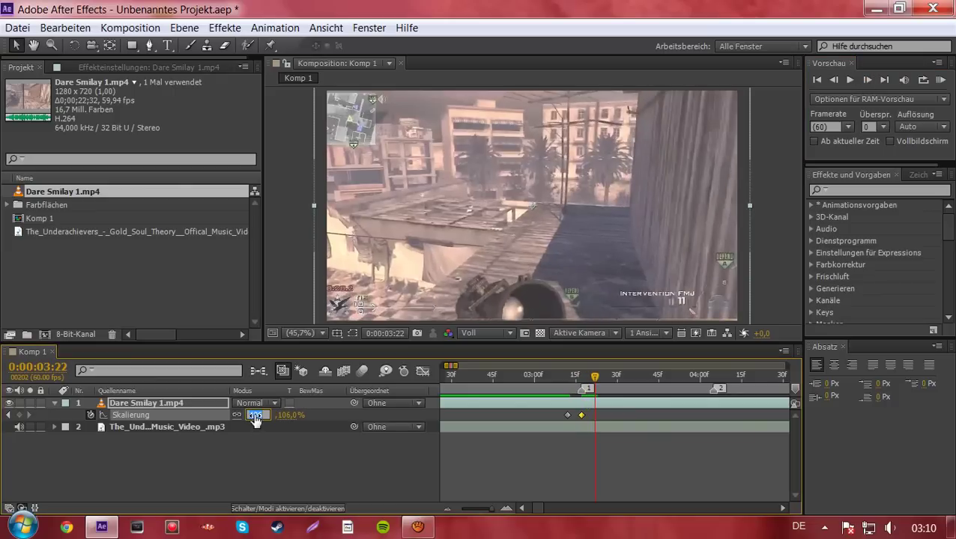
text(100)
key(Return)
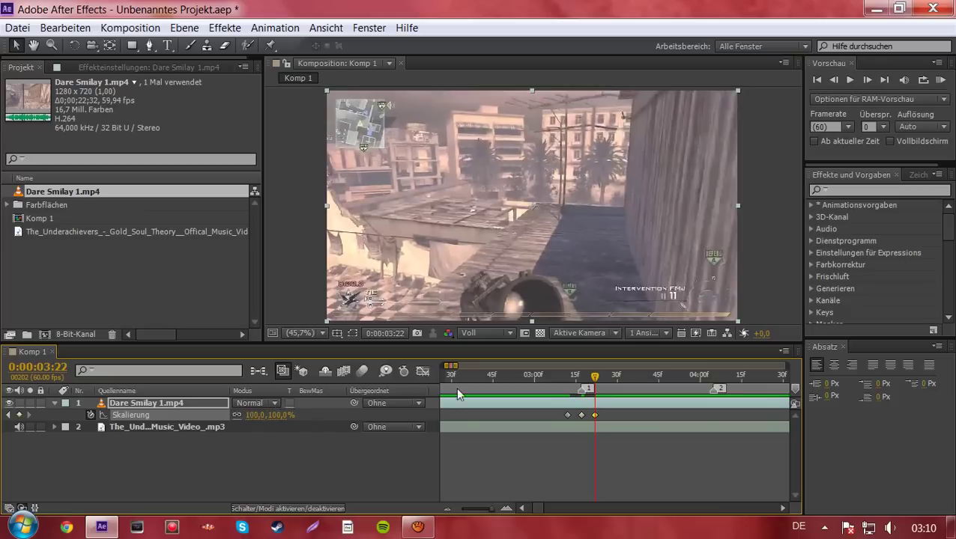
drag(596, 379, 575, 390)
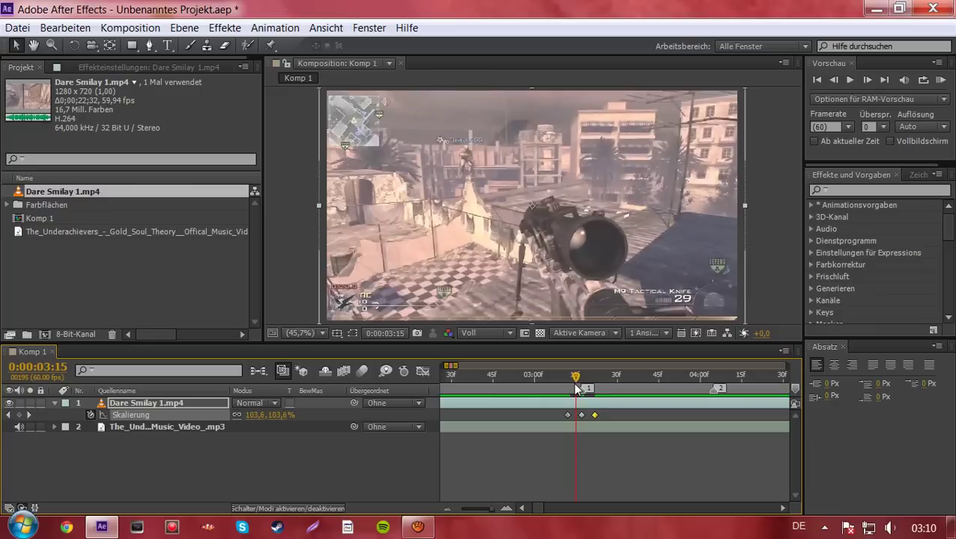
click(945, 80)
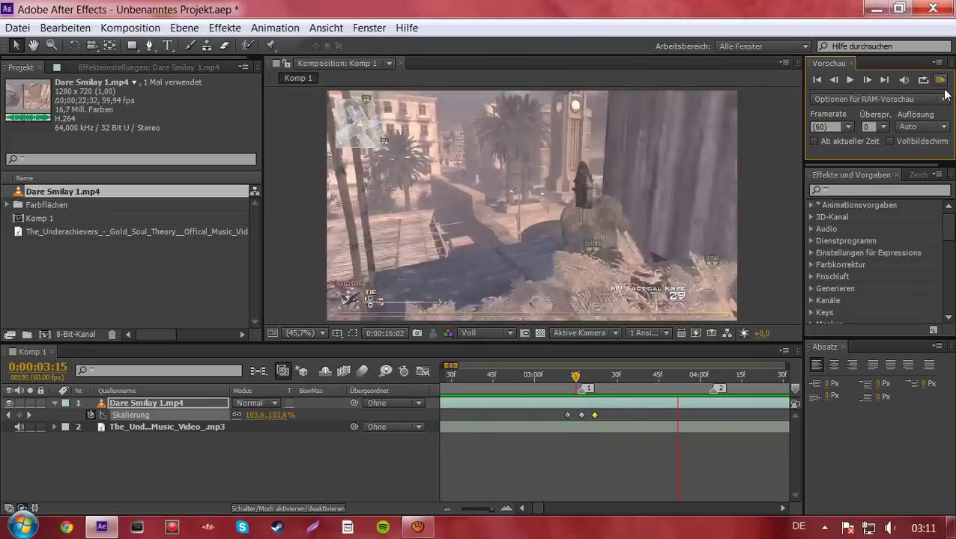
key(space)
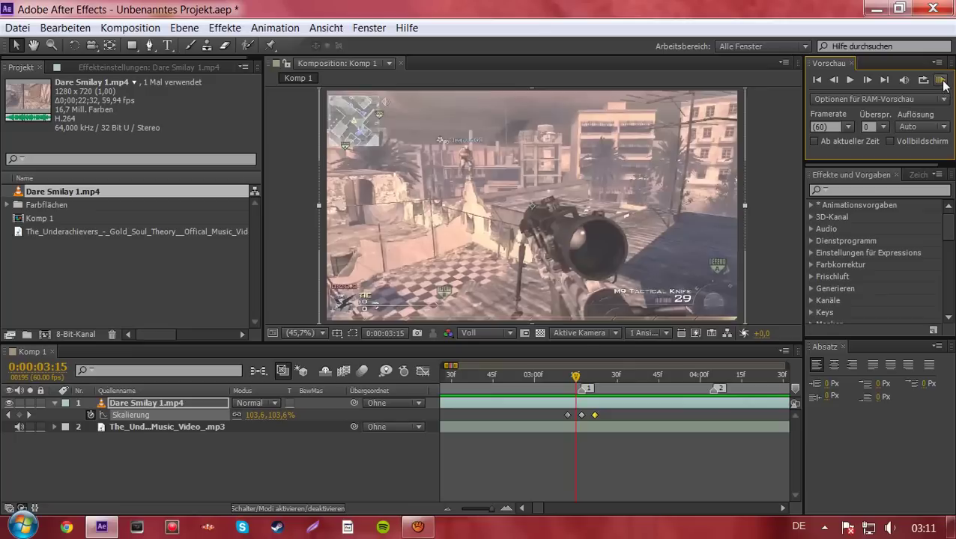
click(942, 80)
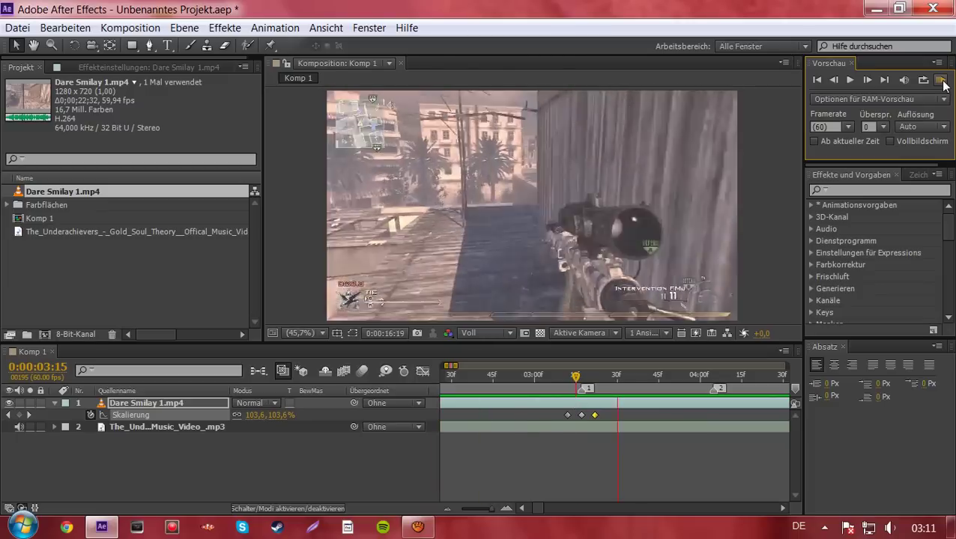
key(space)
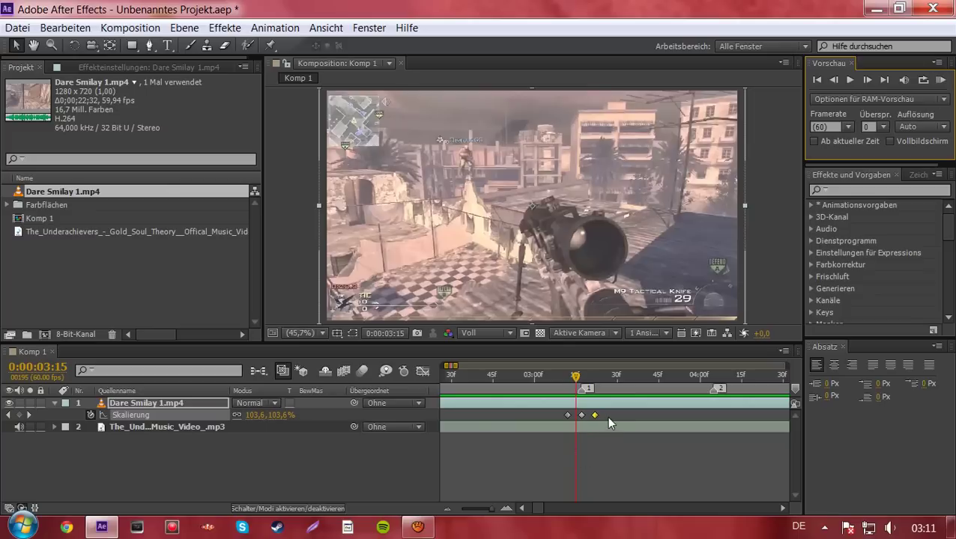
Select the 100–106–100% scale keyframes and paste them centered on bass marker 2
drag(605, 416, 567, 419)
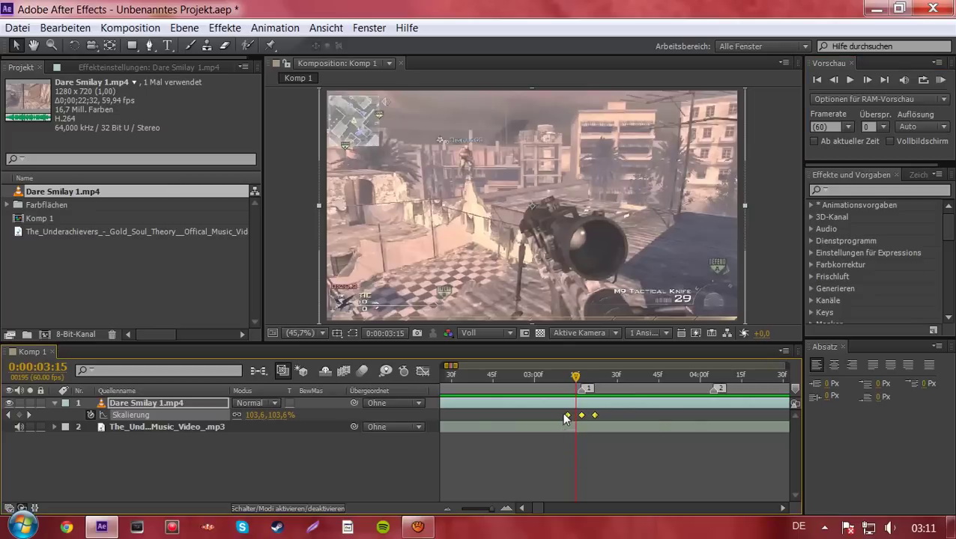
click(714, 376)
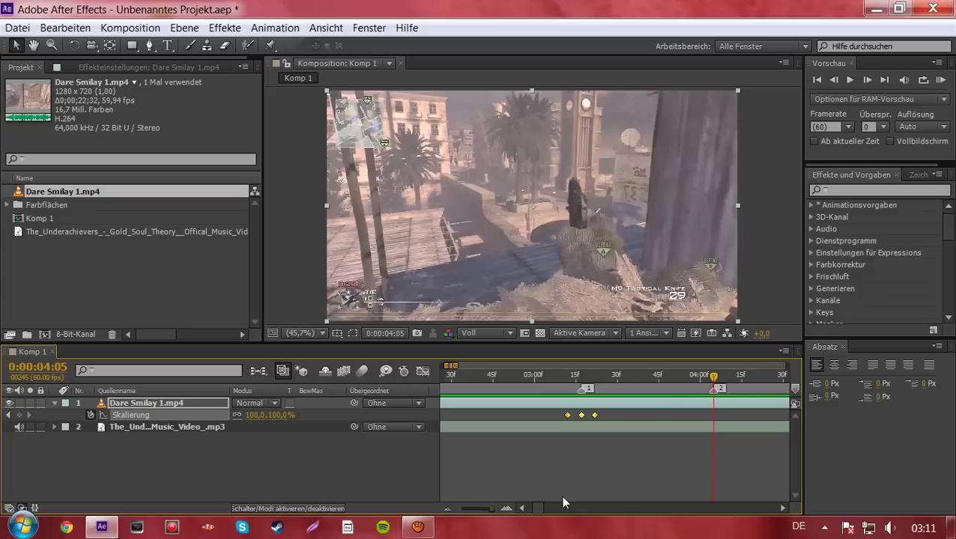
key(ctrl+v)
drag(726, 416, 713, 416)
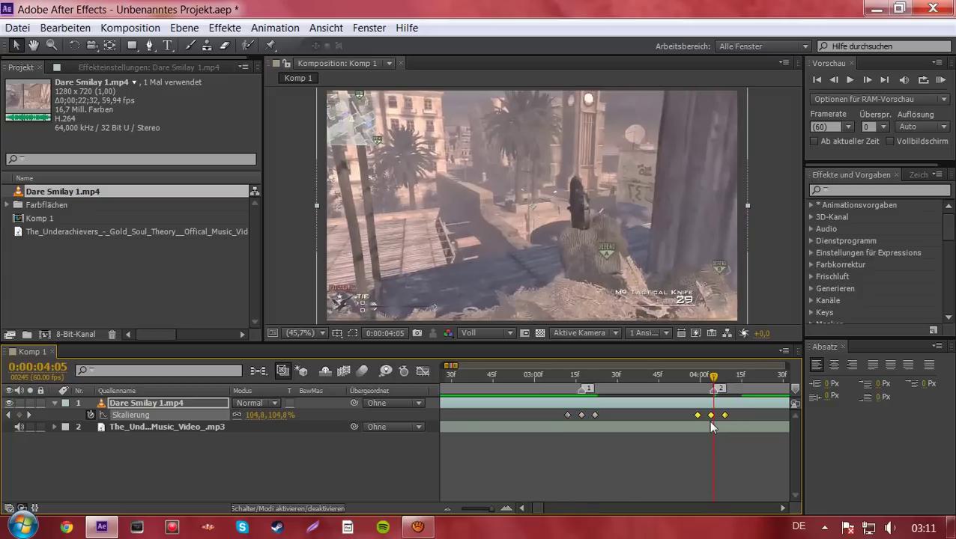
click(780, 508)
Paste the zoom pulse centered on marker 3 and reselect the keyframes at marker 4
click(545, 390)
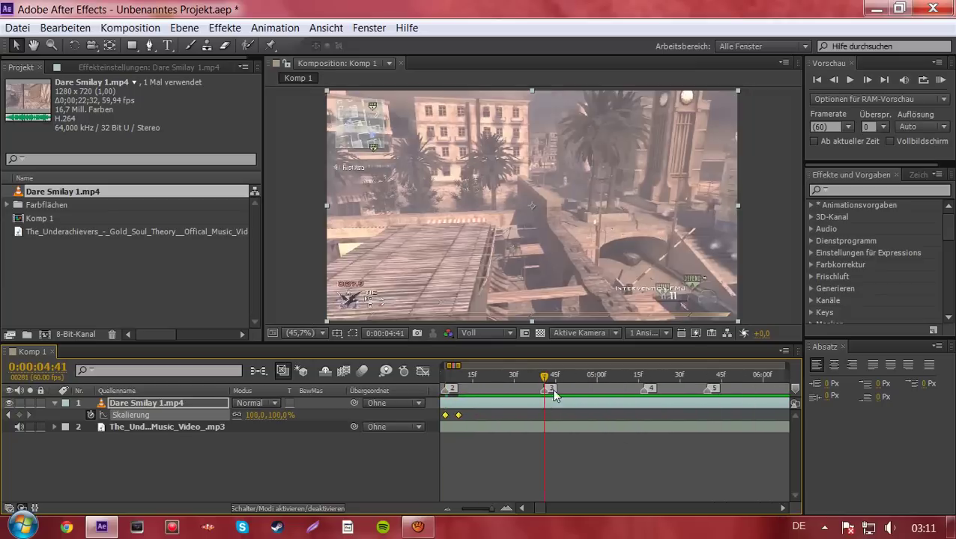
key(ctrl+v)
drag(562, 417, 548, 418)
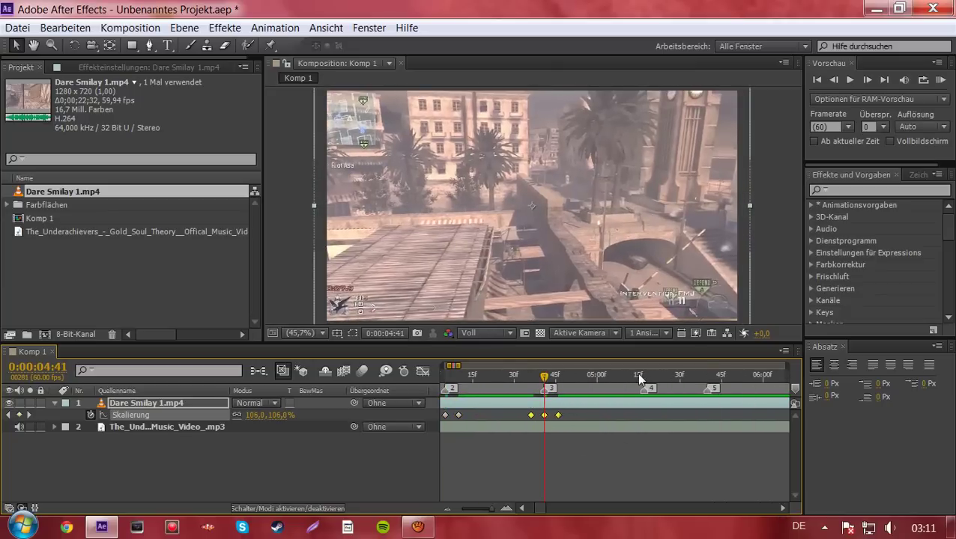
click(648, 389)
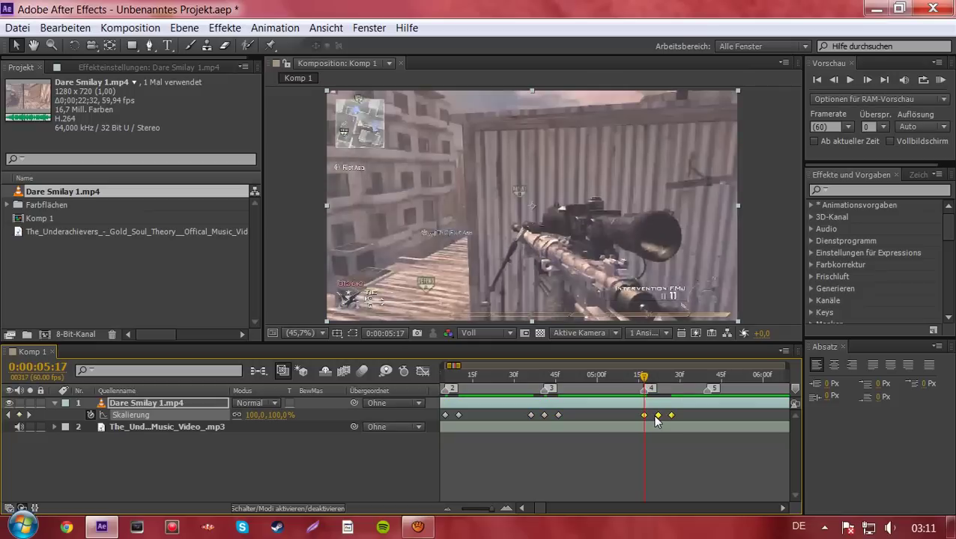
click(654, 420)
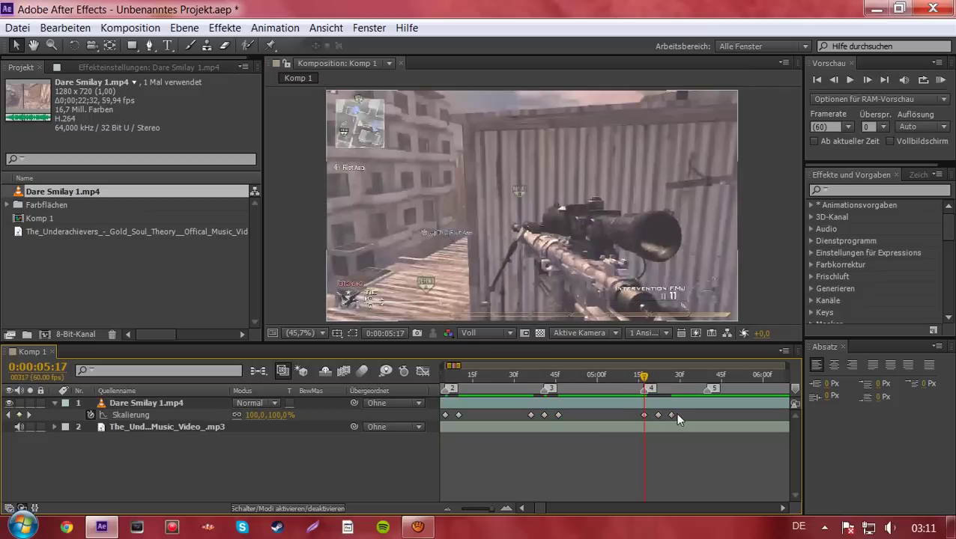
mouse_move(677, 419)
mouse_down()
mouse_move(635, 410)
mouse_move(643, 416)
mouse_up()
click(657, 415)
Paste and center the zoom pulse on markers 5 and 6, the last peaking at 0:00:06:28
click(705, 381)
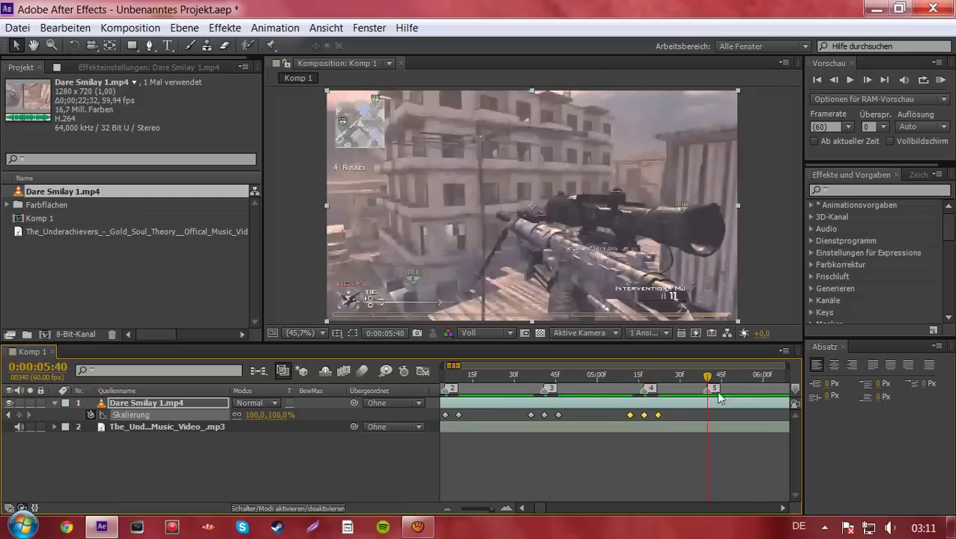
key(ctrl+v)
drag(717, 416, 703, 417)
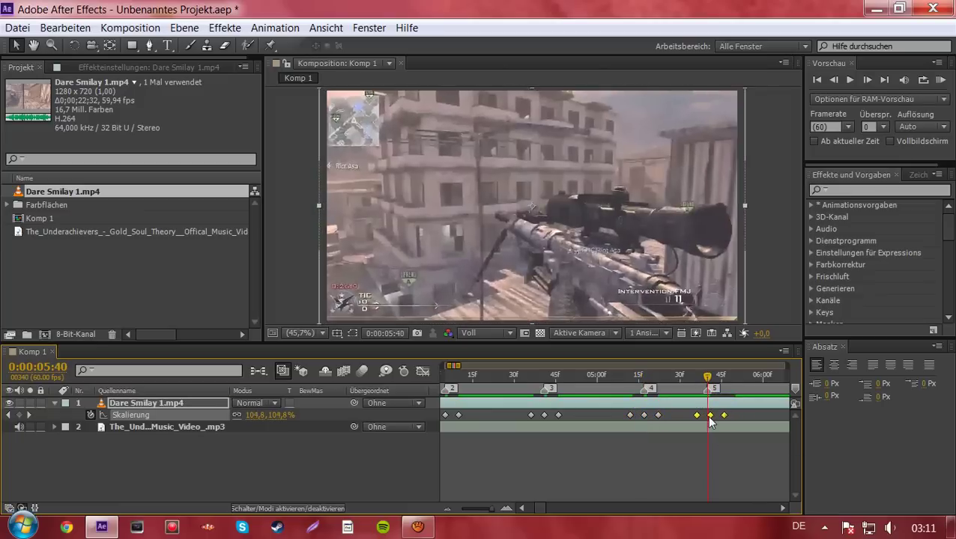
click(783, 508)
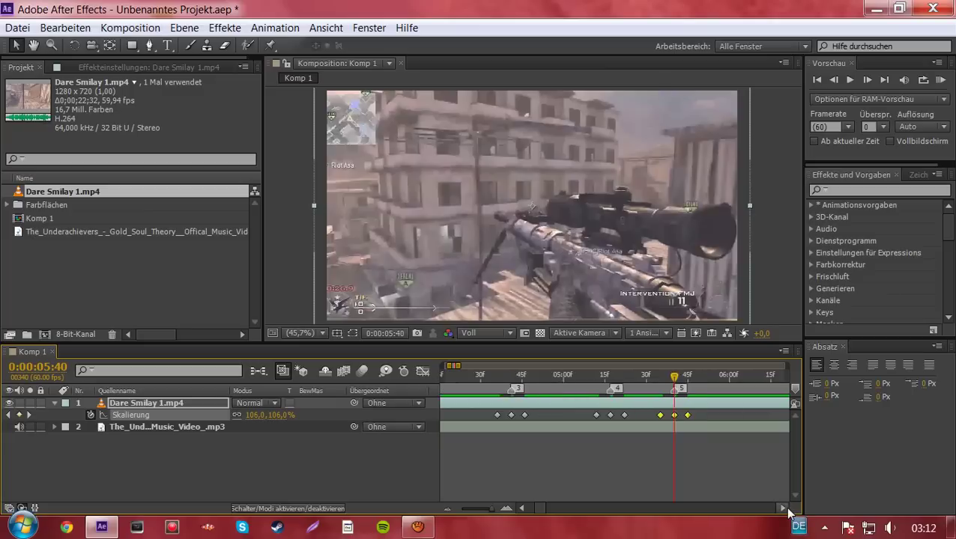
click(706, 378)
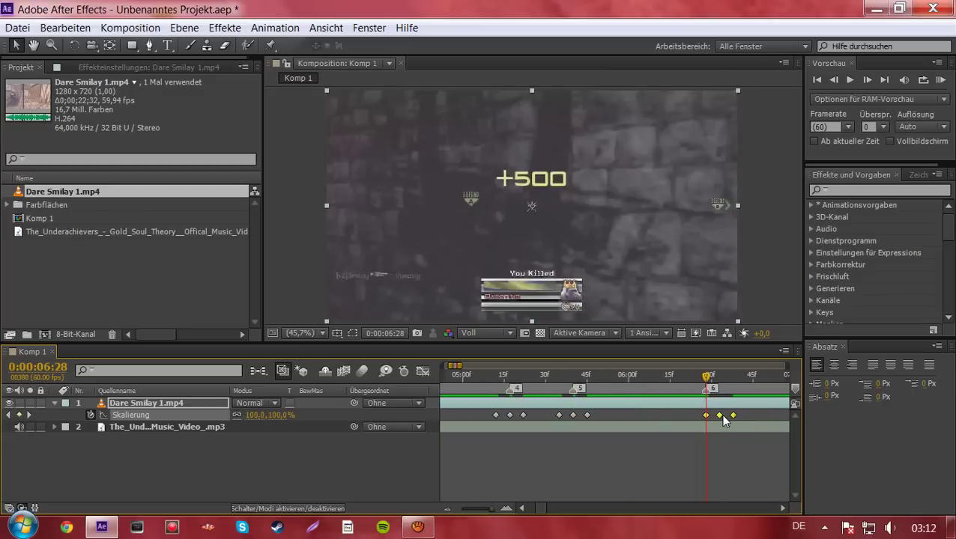
drag(723, 417, 707, 418)
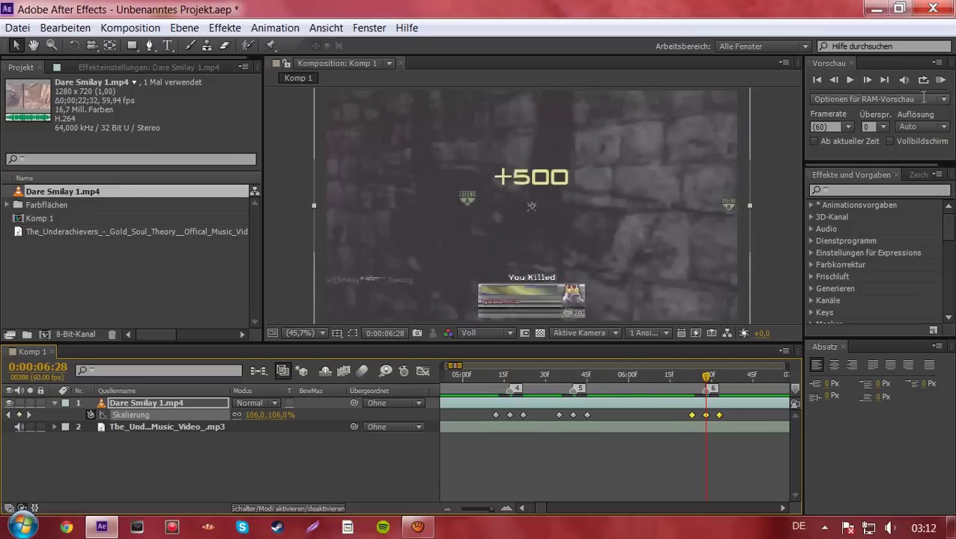
click(447, 508)
Play a RAM preview of the zoom pulses with the song, then play it again
click(448, 508)
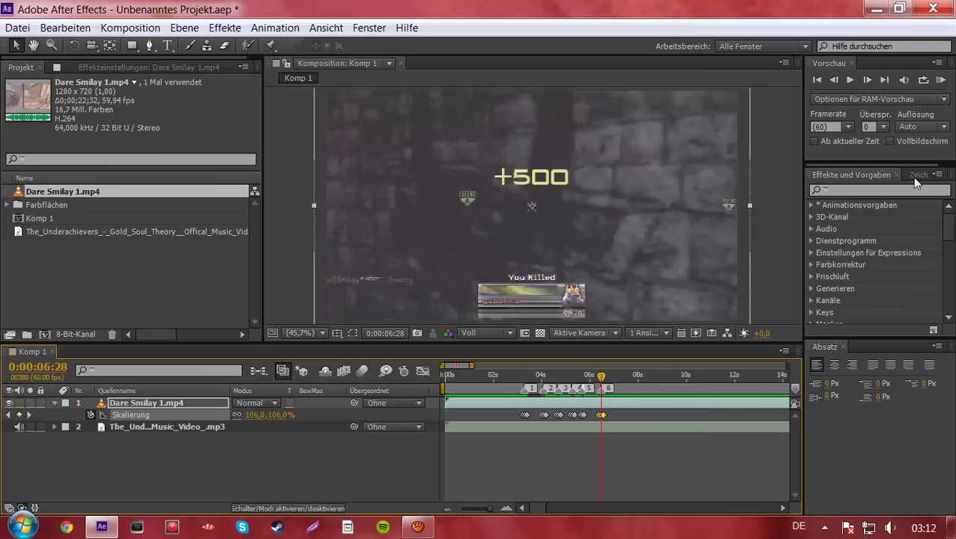
click(944, 85)
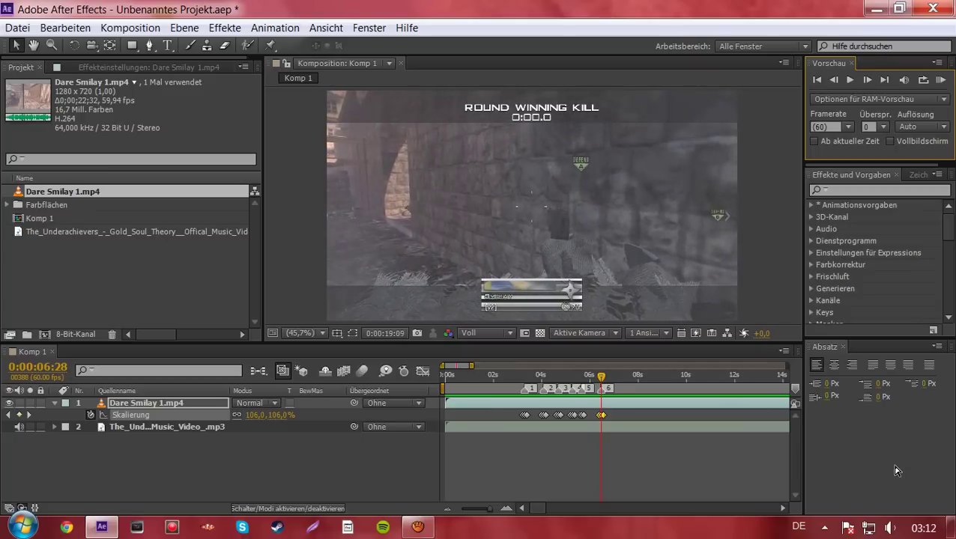
click(940, 79)
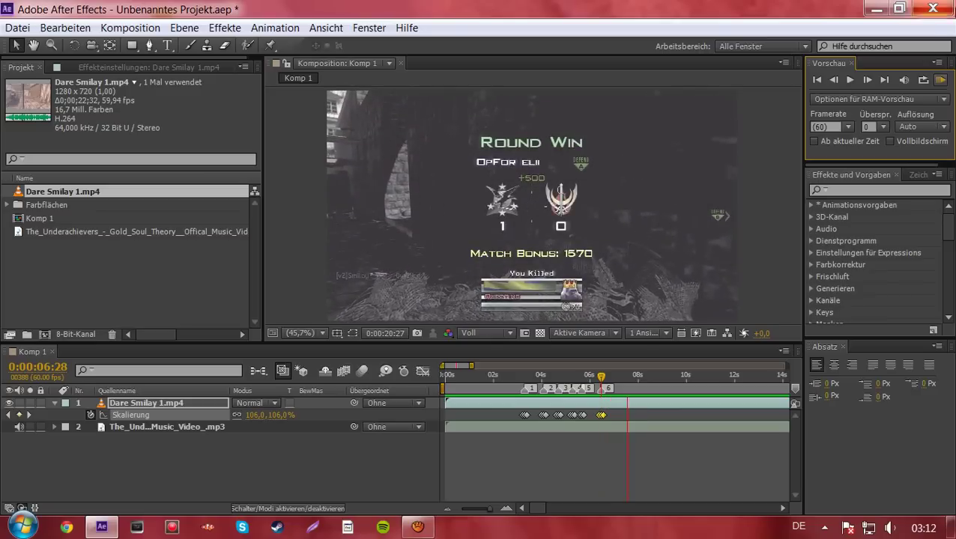
click(948, 81)
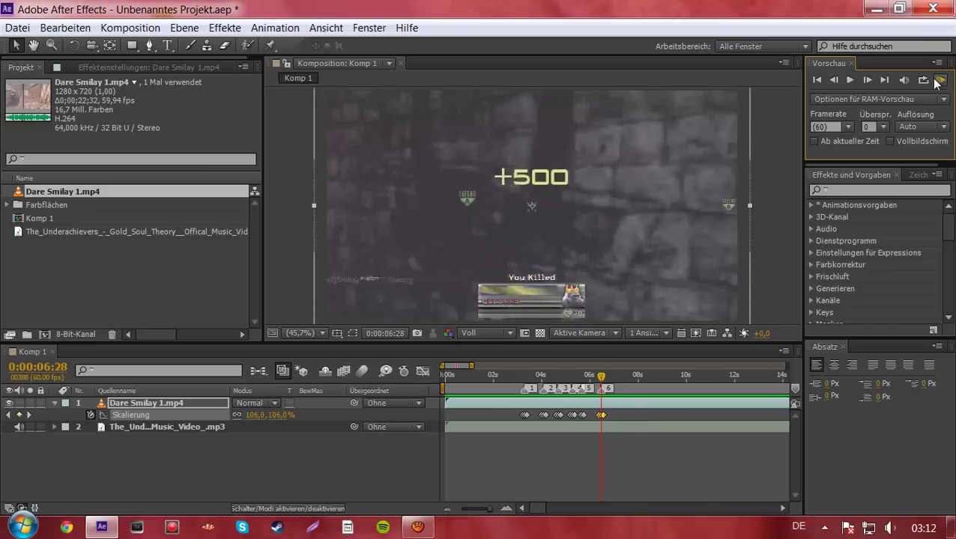
click(936, 80)
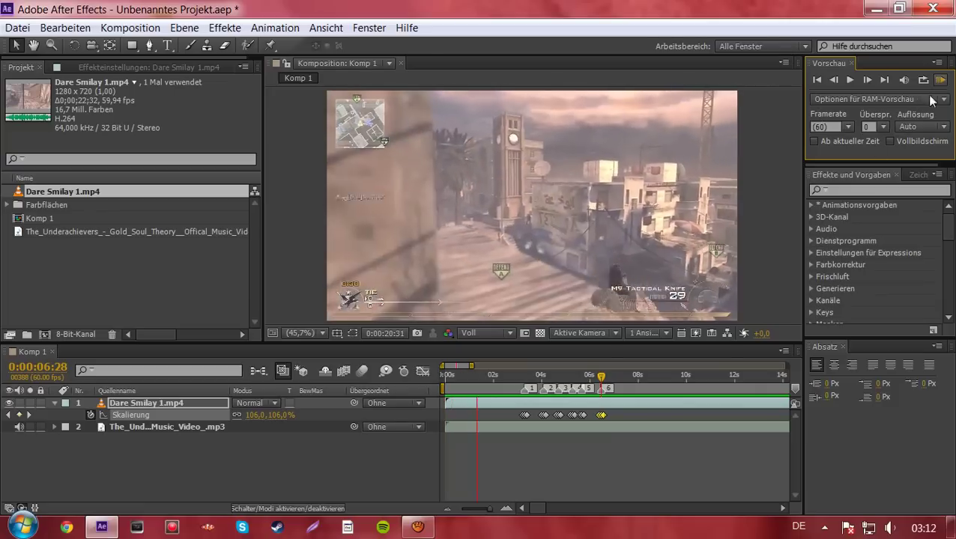
click(940, 80)
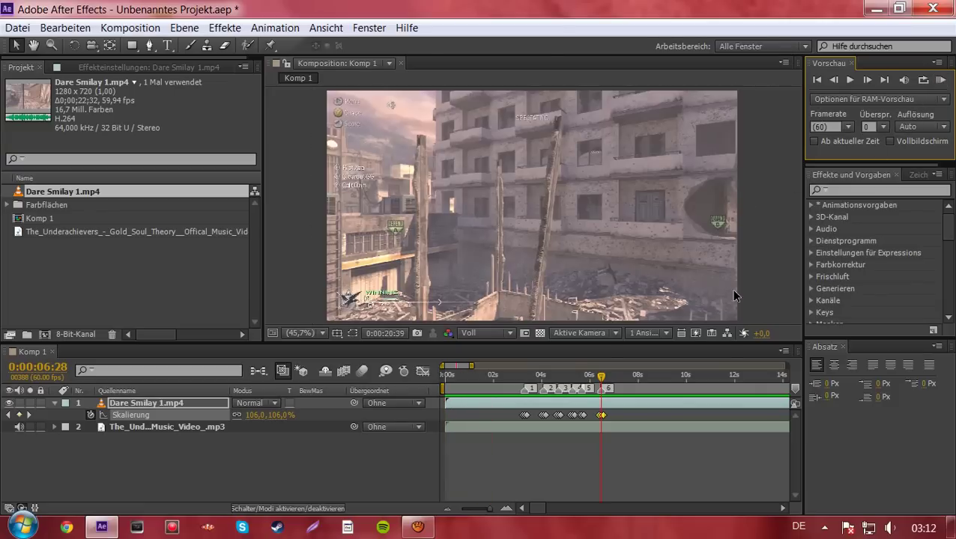
Replay the preview, stop it at 0:00:06:28, and expand the video layer's Transformieren properties
click(941, 79)
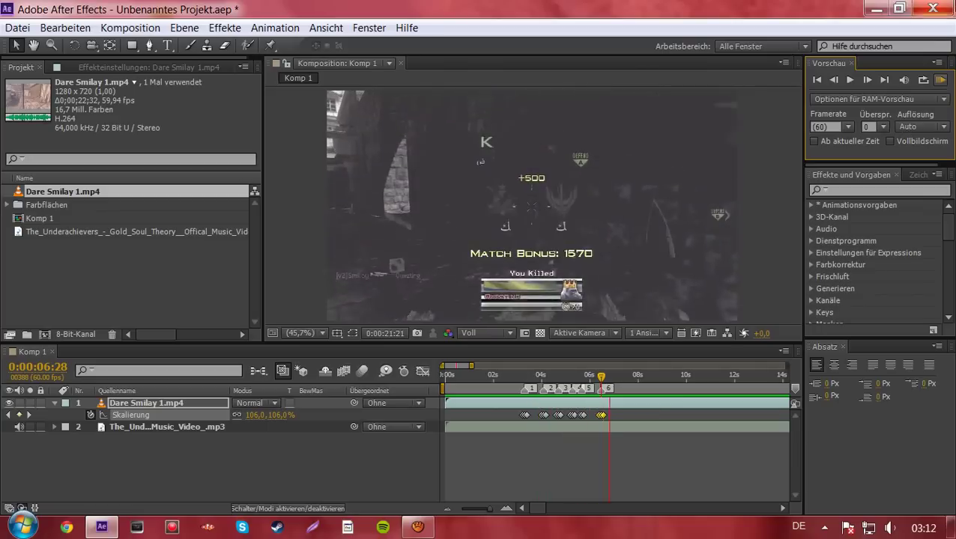
click(941, 81)
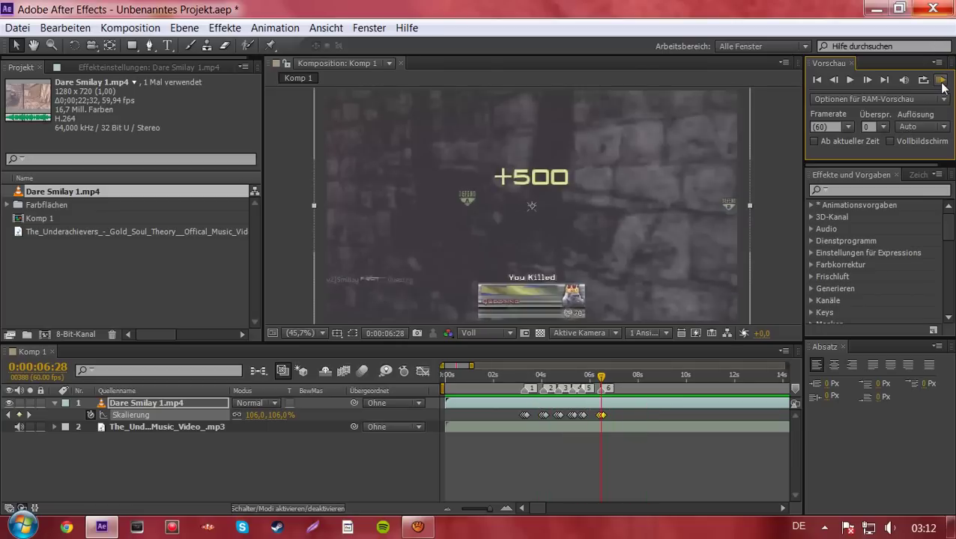
click(56, 403)
click(56, 402)
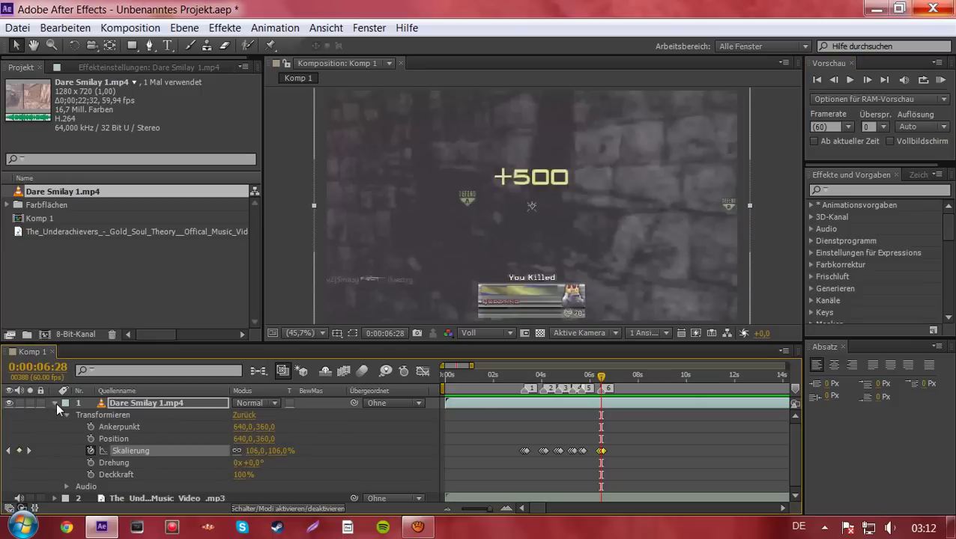
Collapse the video layer, return the playhead to the start, and zoom out to the full song length
click(56, 402)
drag(129, 442, 133, 391)
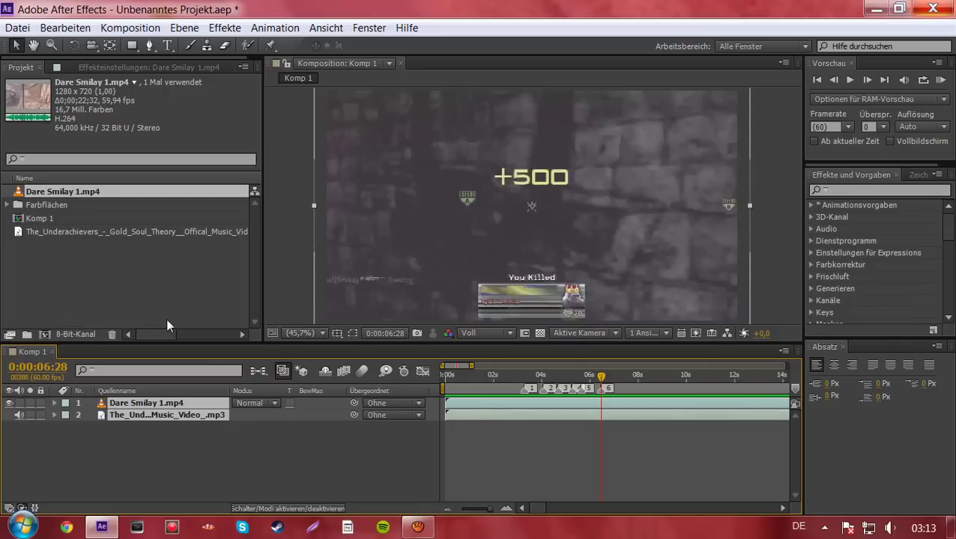
click(48, 266)
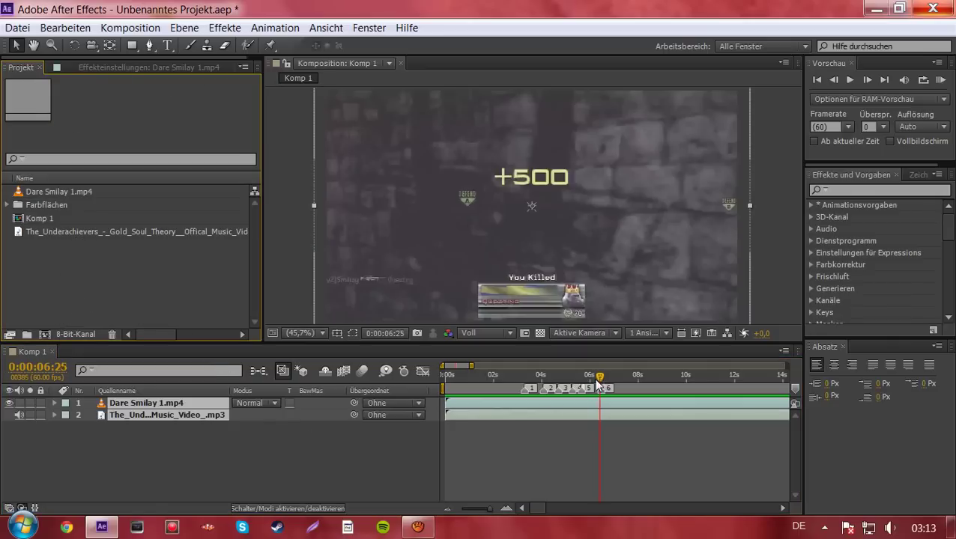
mouse_move(599, 385)
mouse_down()
mouse_move(504, 409)
mouse_move(556, 414)
mouse_move(447, 509)
mouse_up()
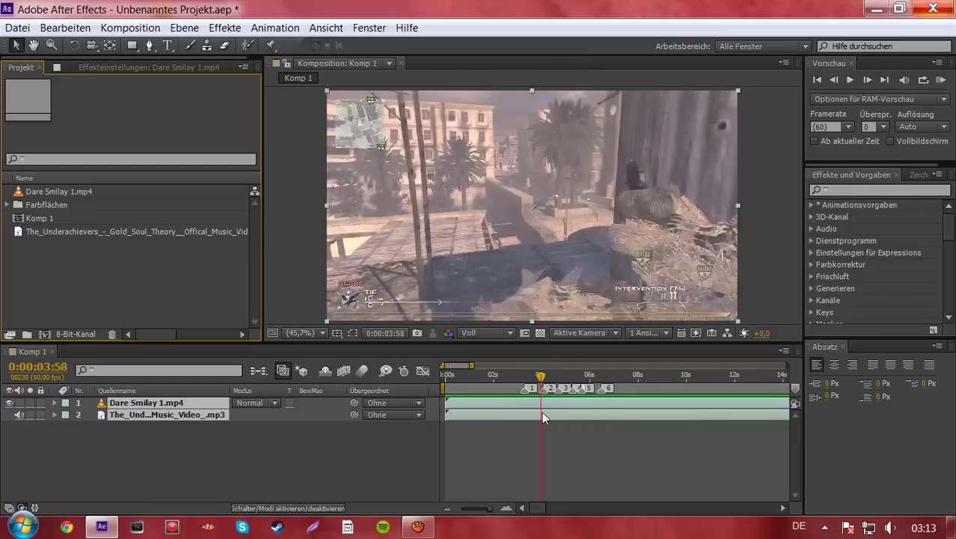
click(453, 510)
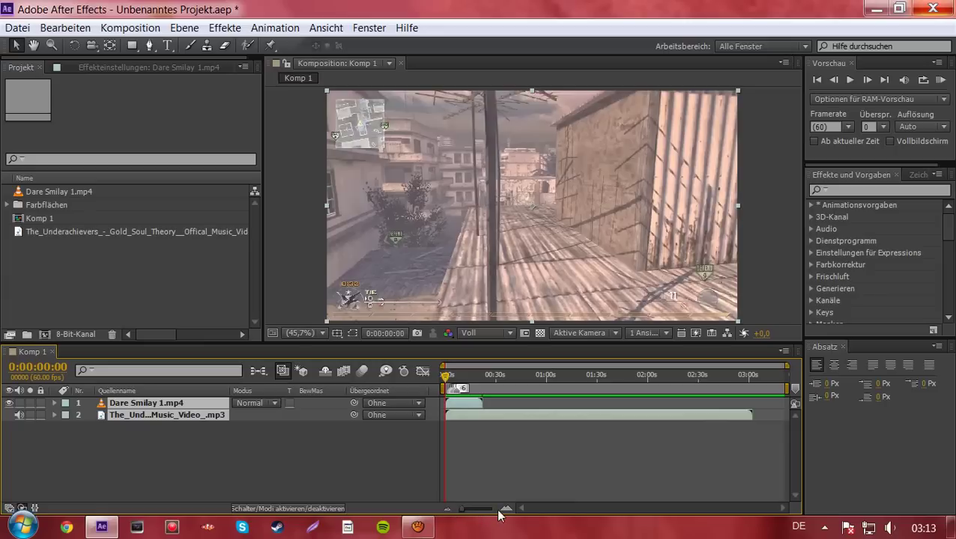
mouse_move(417, 527)
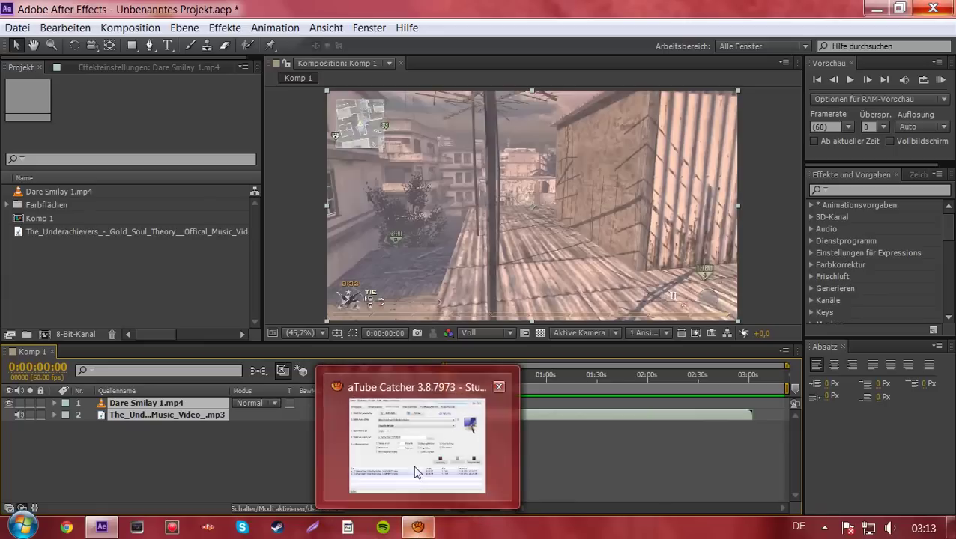